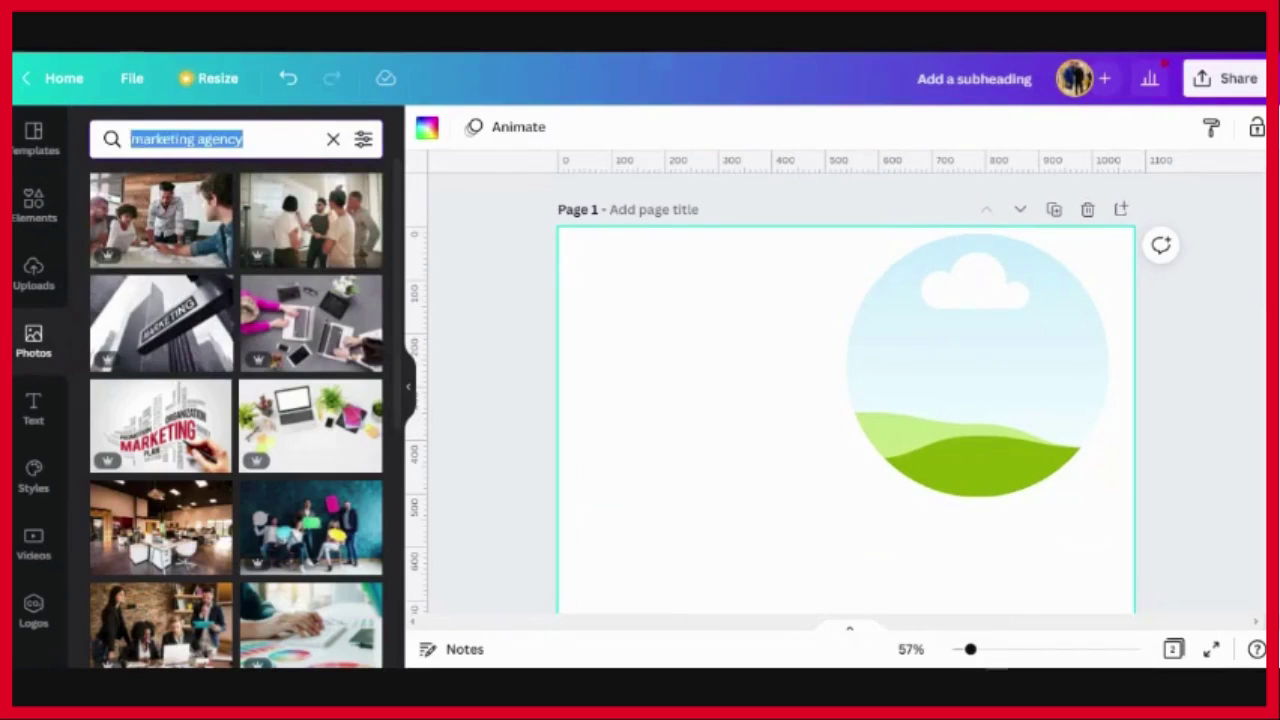
Search the photos for "marketer" and fill the circular frame with the picture of the man in a light blue blazer holding a phone.
text(marleter)
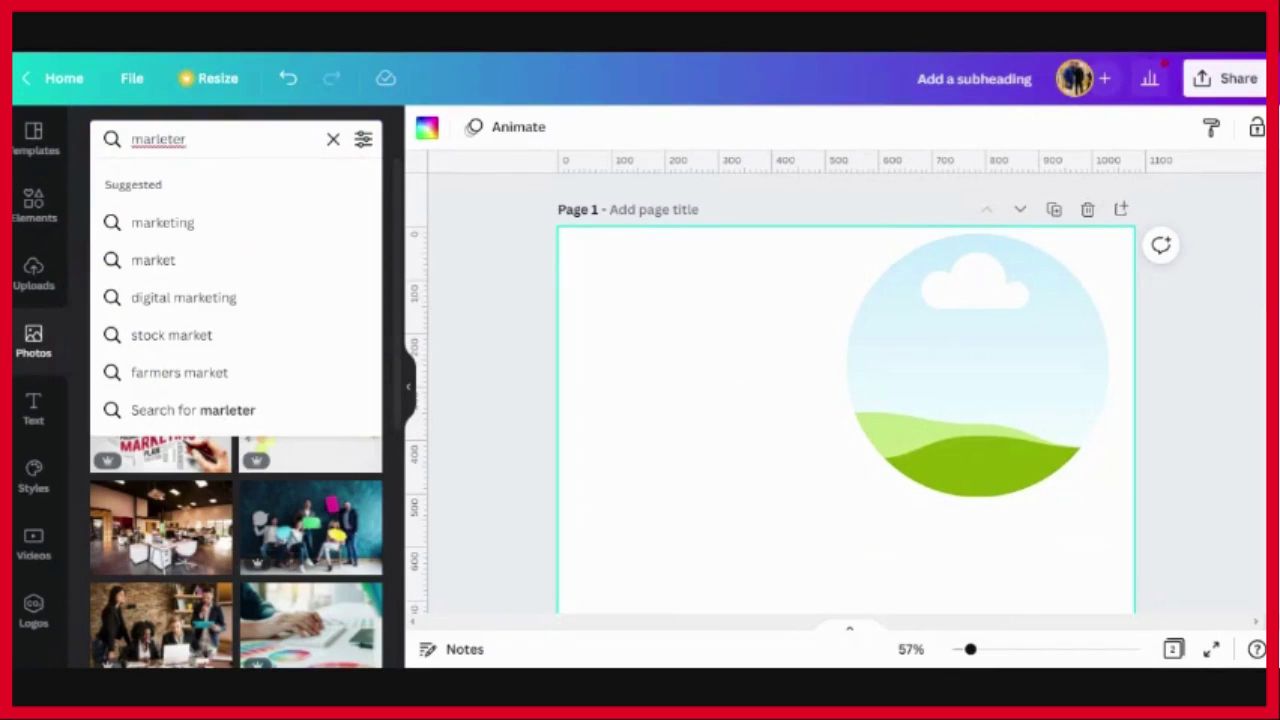
key(Down)
key(Down)
text(we)
key(BackSpace)
key(BackSpace)
text(er)
key(Return)
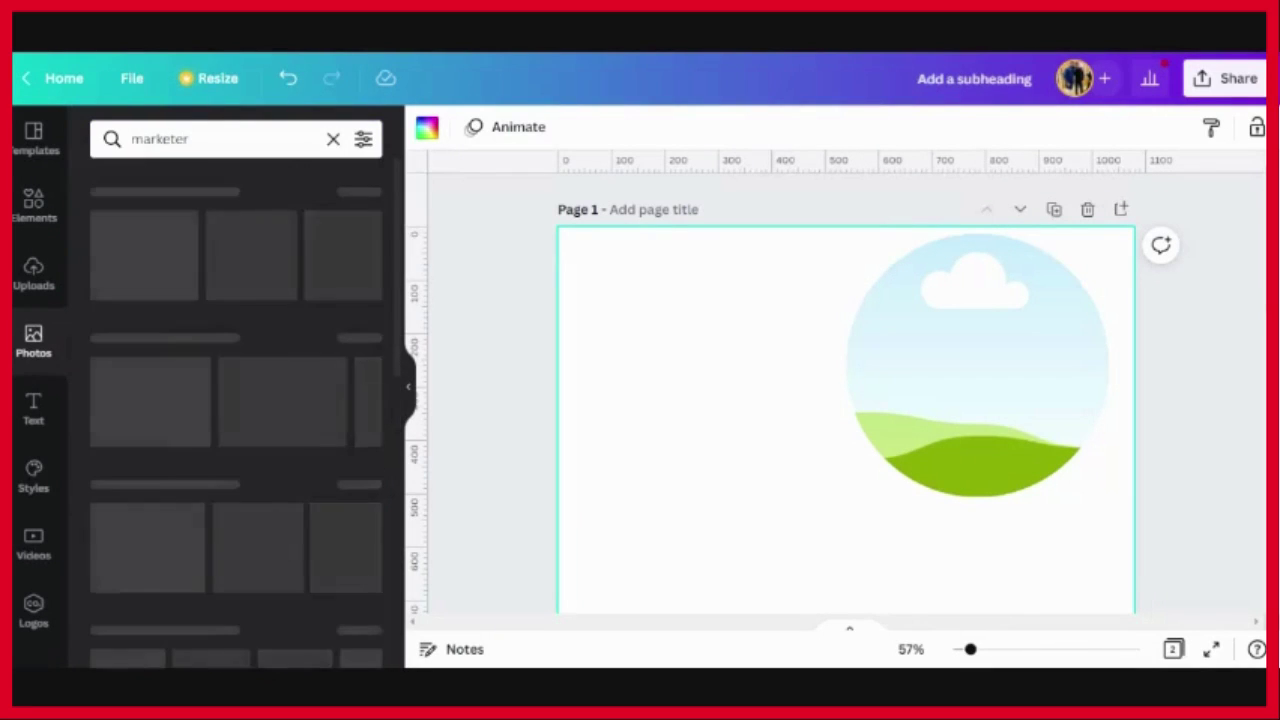
drag(298, 342, 720, 354)
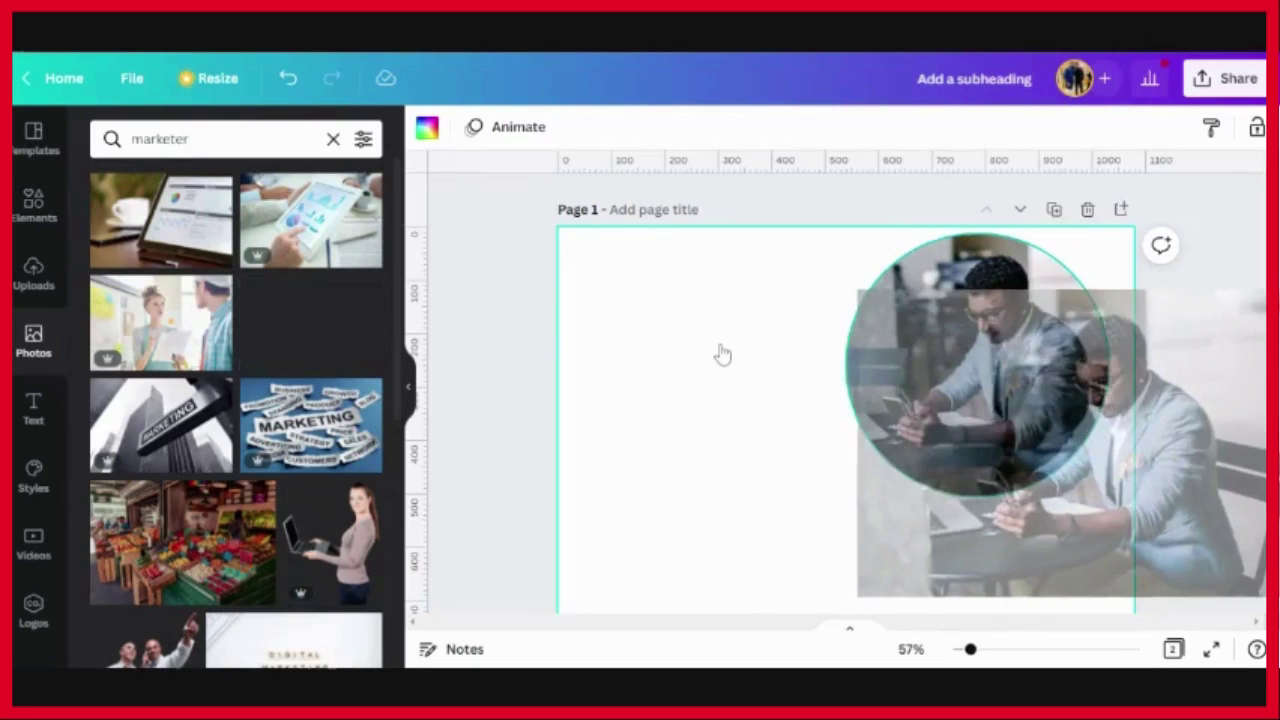
Add the solid circle from the recently used elements and recolor it blue.
scroll(895, 413, down, 2)
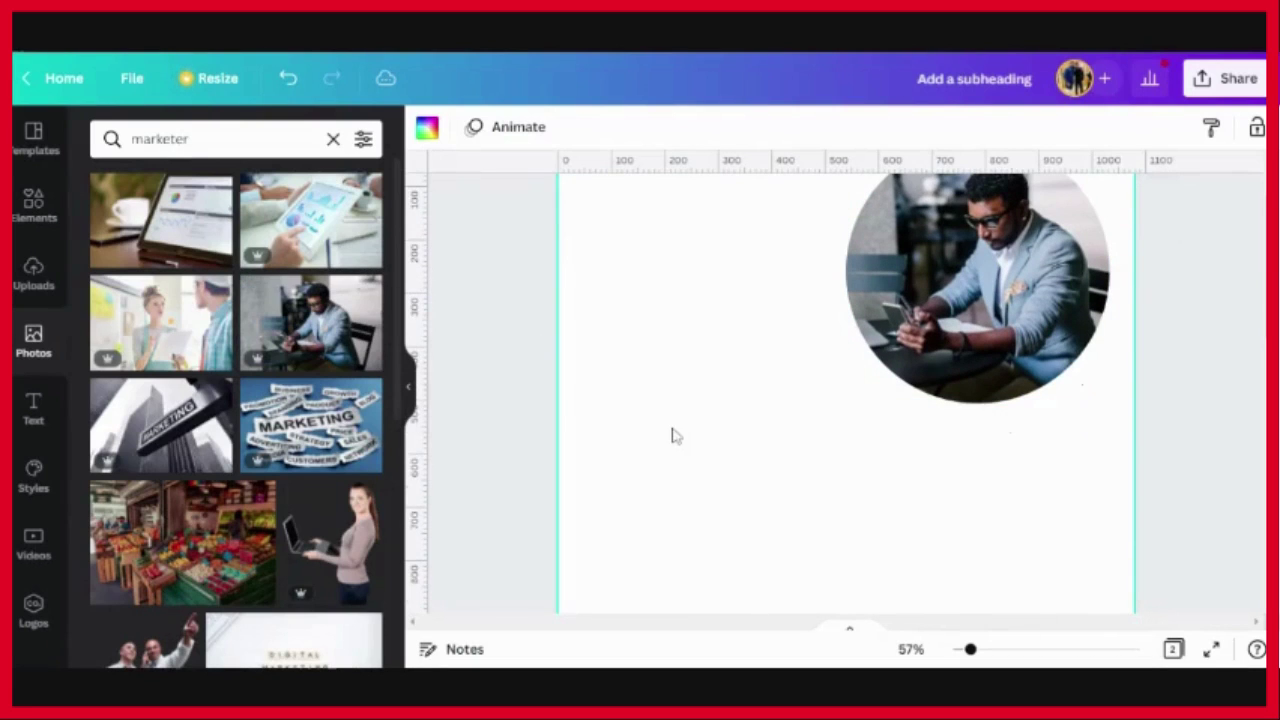
click(31, 222)
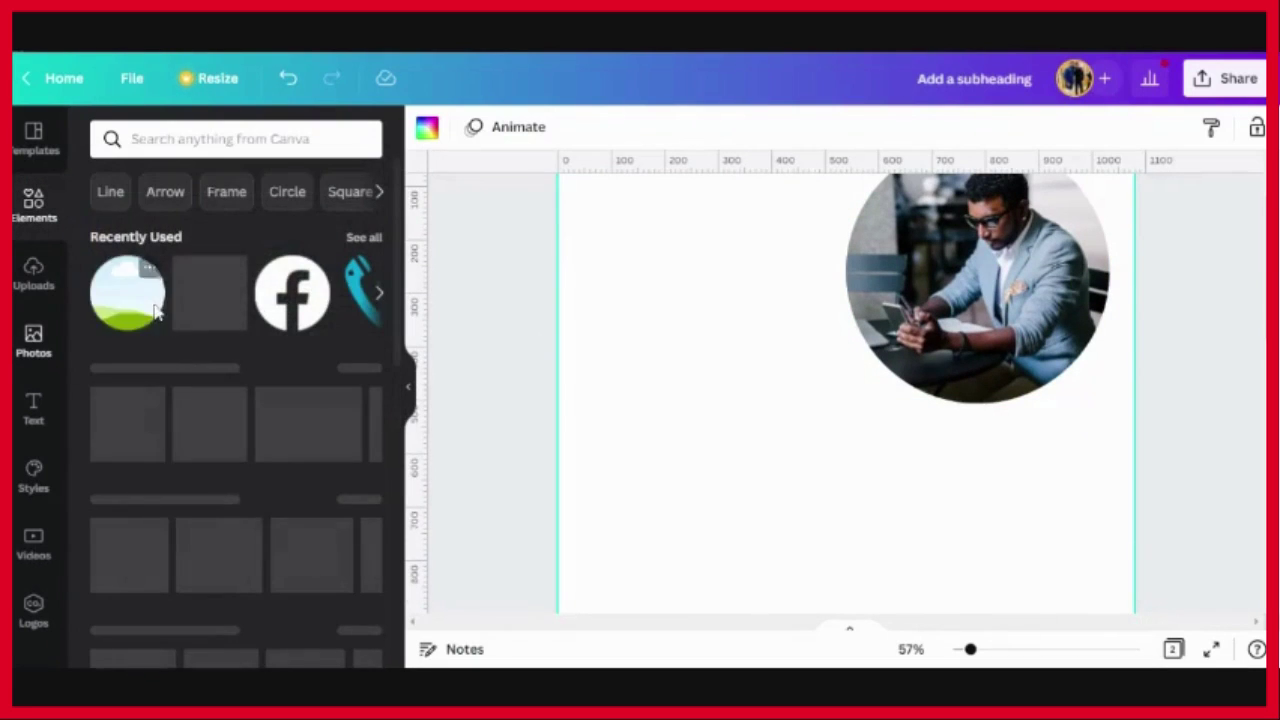
click(278, 352)
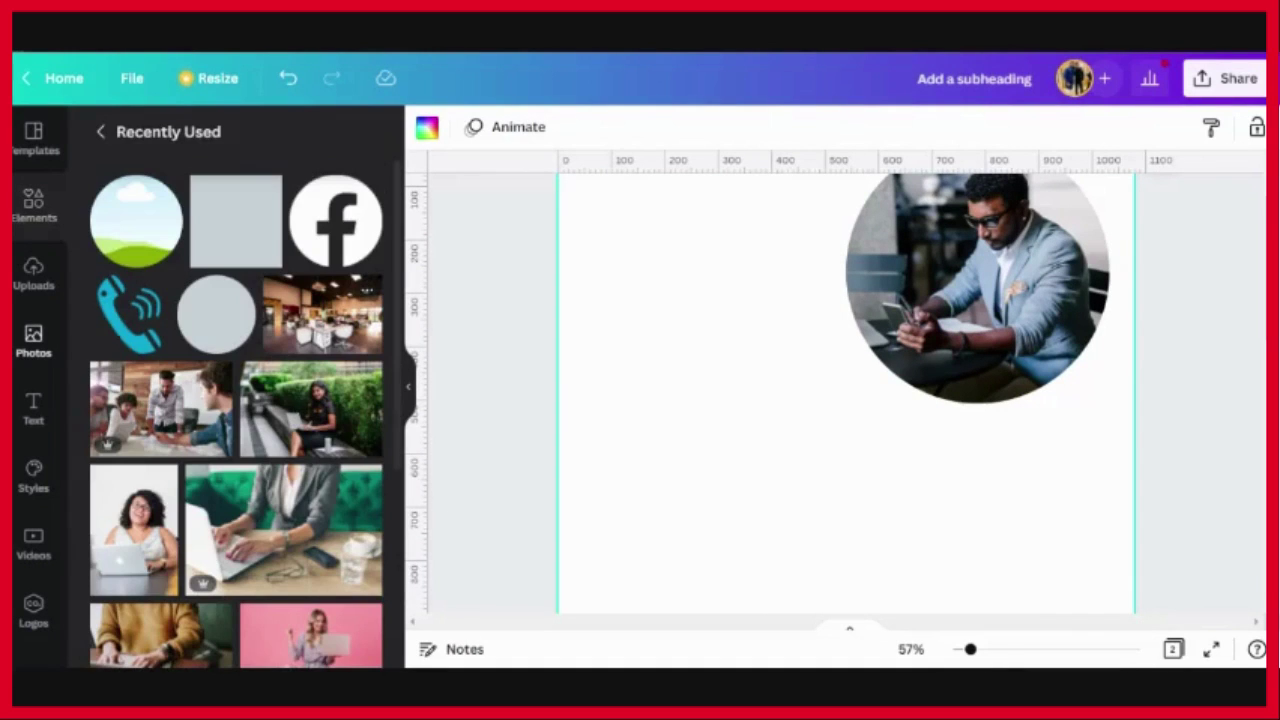
click(216, 314)
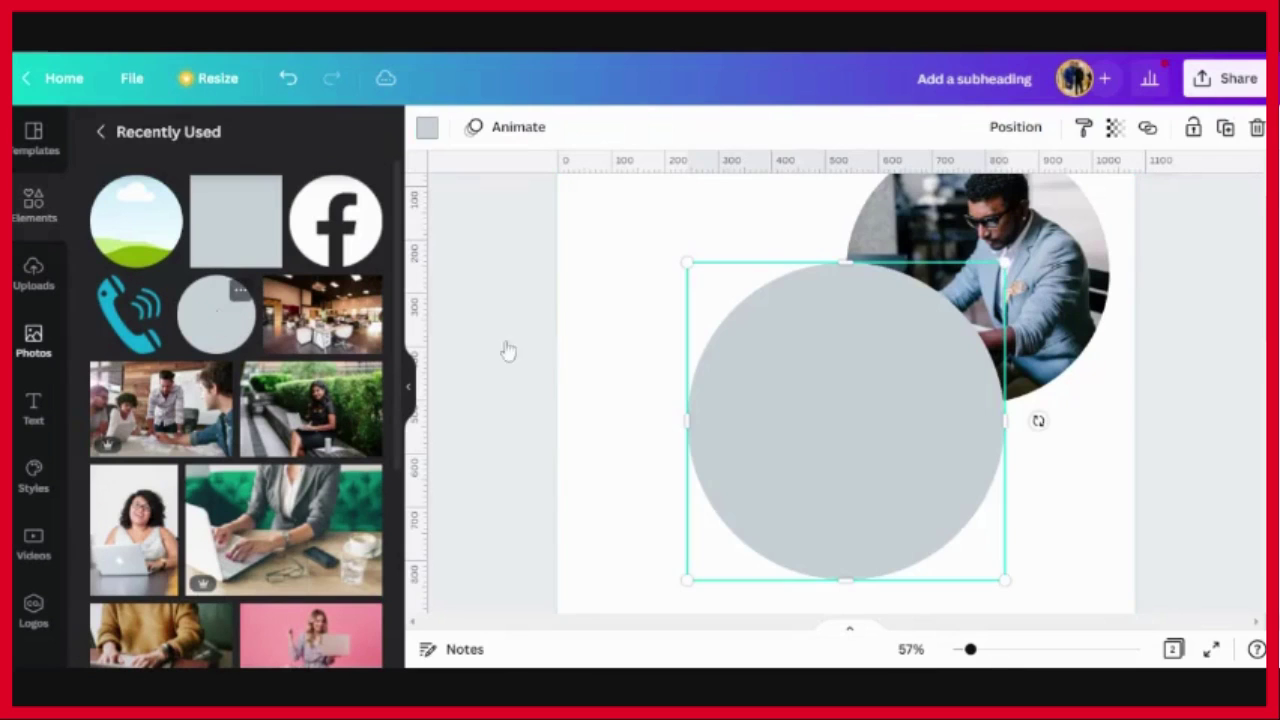
click(427, 127)
click(160, 222)
click(690, 375)
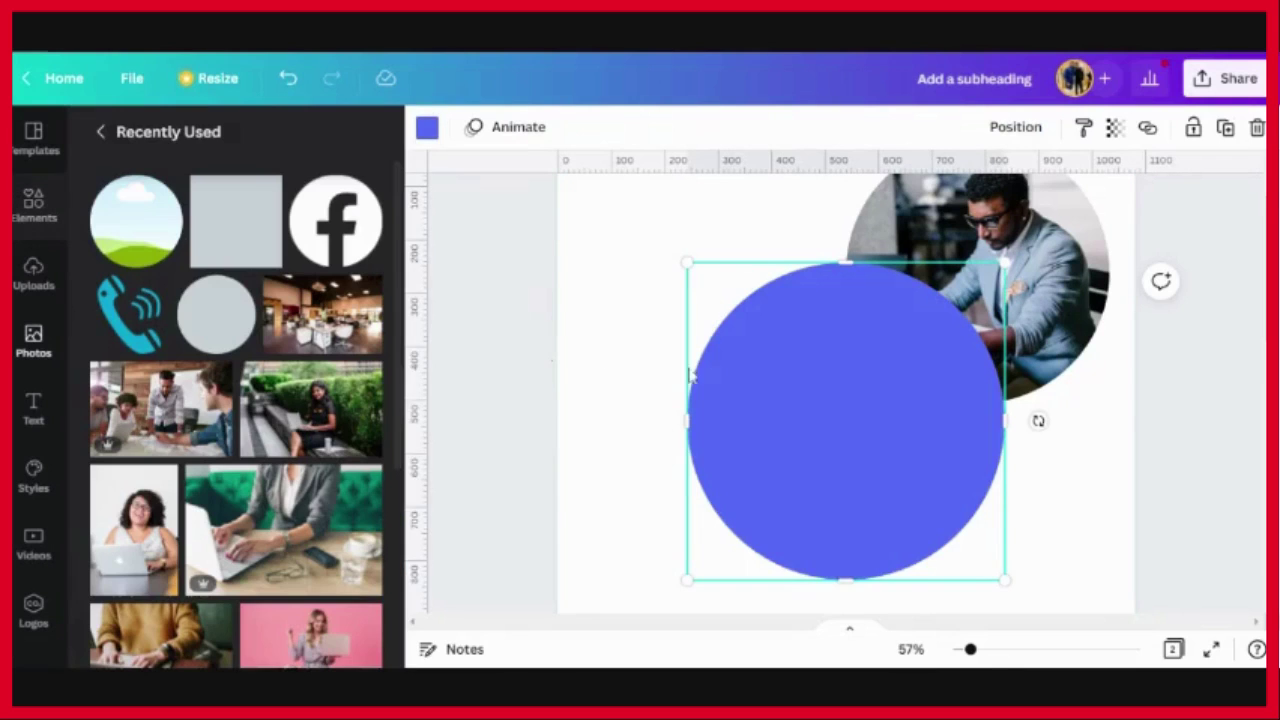
Enlarge the blue circle and position it off the page's left edge so it covers most of page 1.
drag(700, 360, 560, 280)
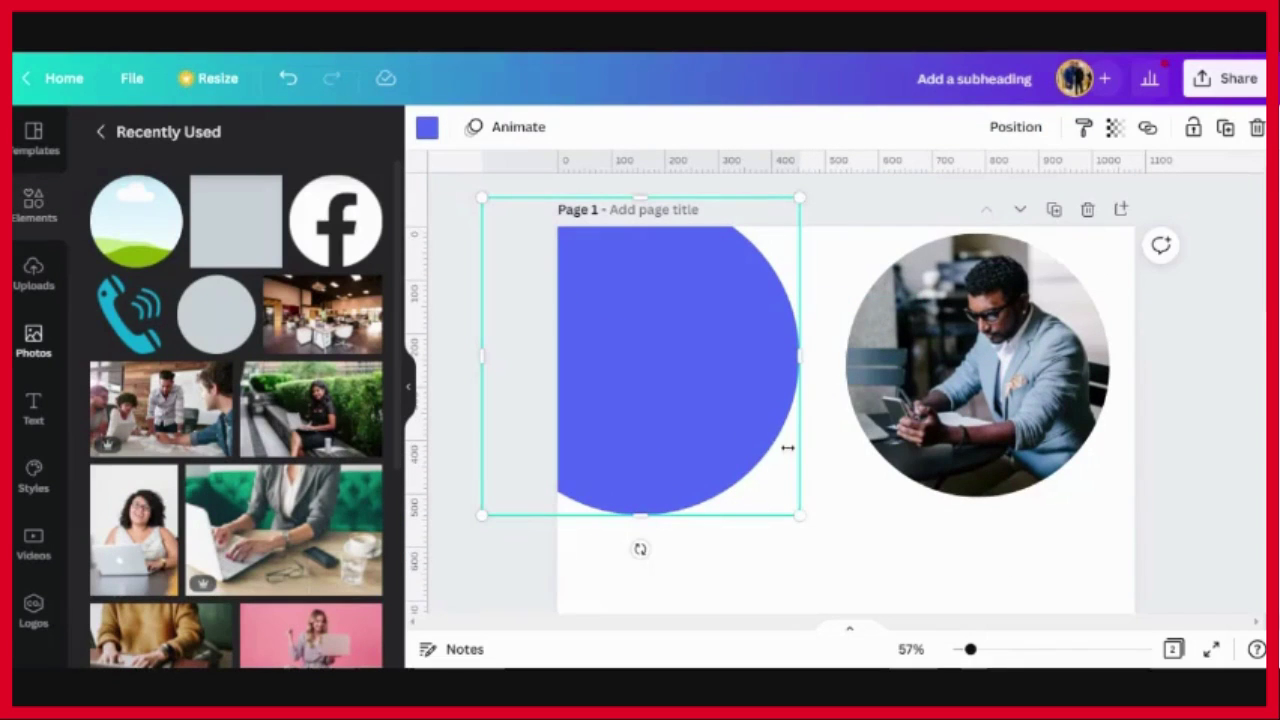
drag(806, 503, 1076, 515)
drag(752, 490, 703, 494)
scroll(680, 400, up, 3)
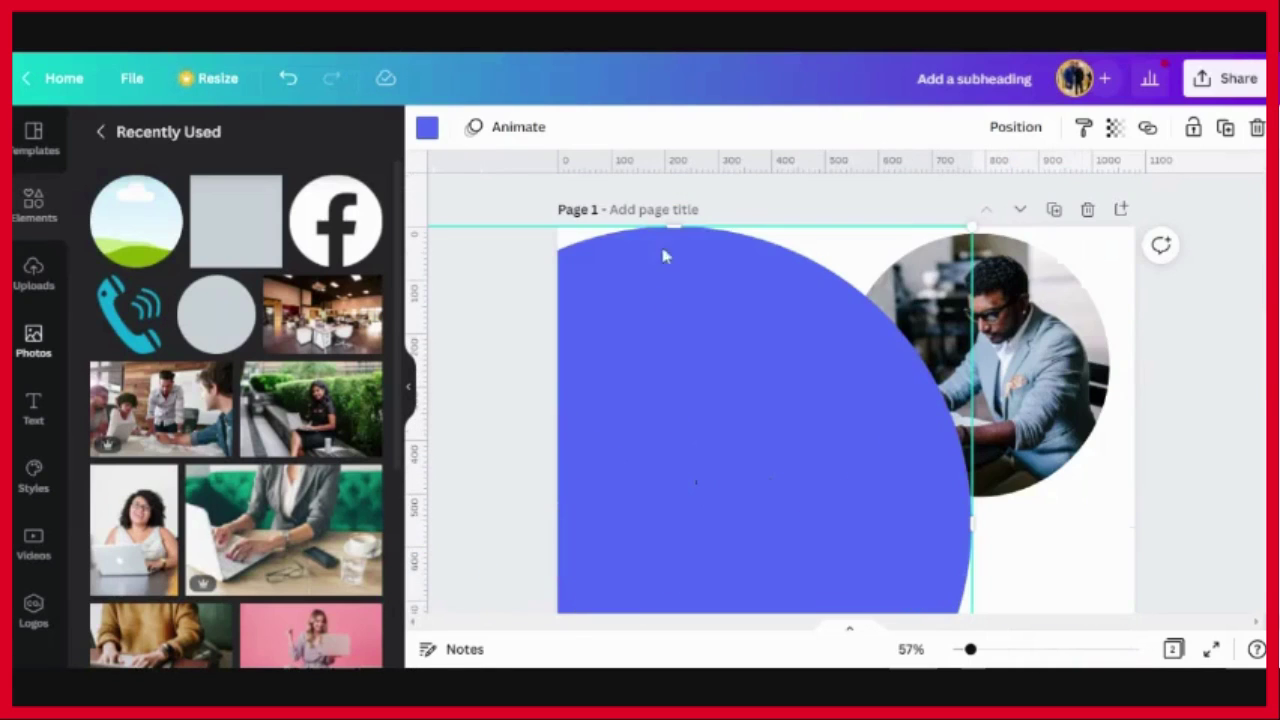
drag(677, 223, 689, 175)
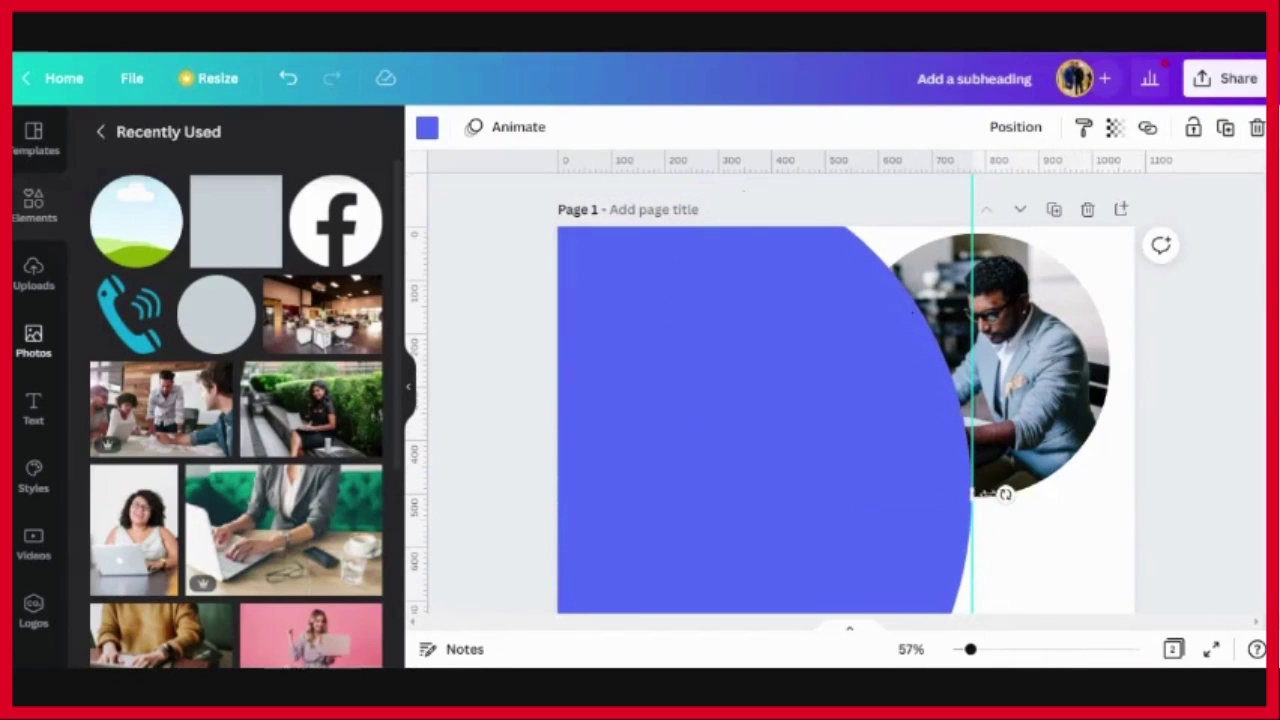
drag(962, 496, 870, 490)
Move the man's framed photo into the page's upper-right corner, enlarge it, and extend the blue circle's right edge over it.
click(1095, 383)
drag(1048, 407, 1097, 362)
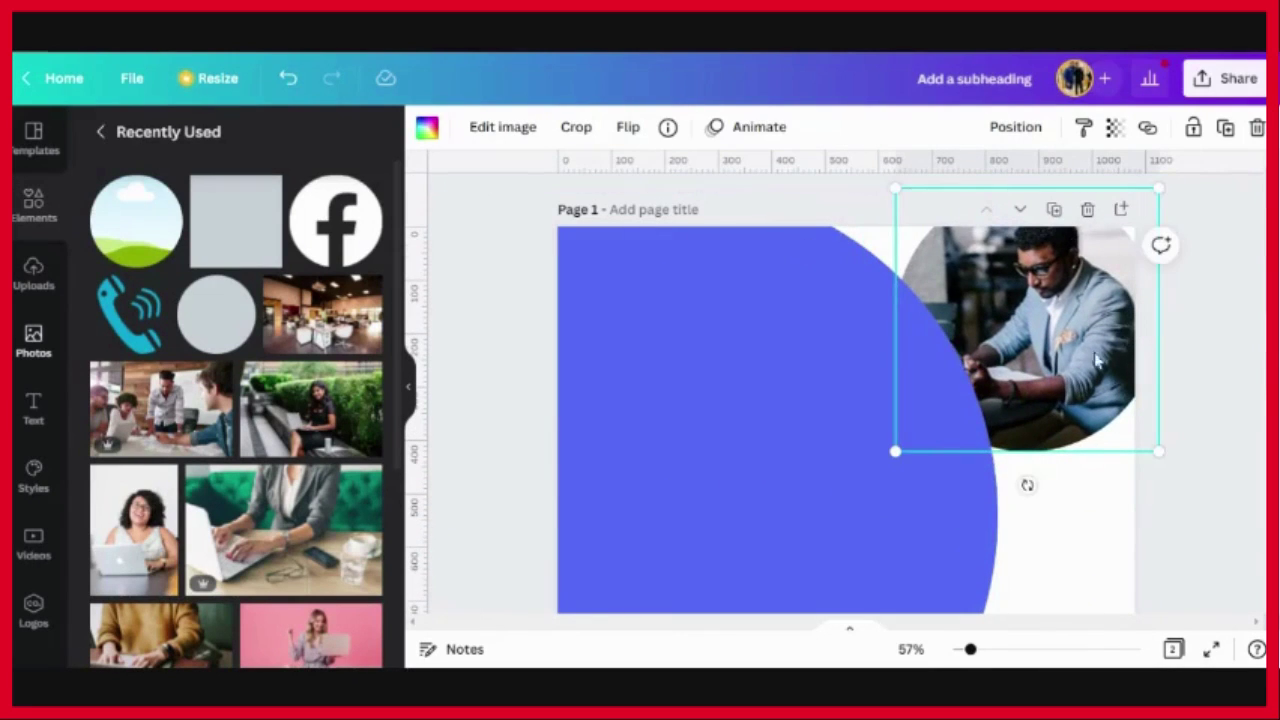
drag(997, 486, 1018, 490)
drag(1090, 323, 1085, 372)
drag(1158, 195, 1192, 178)
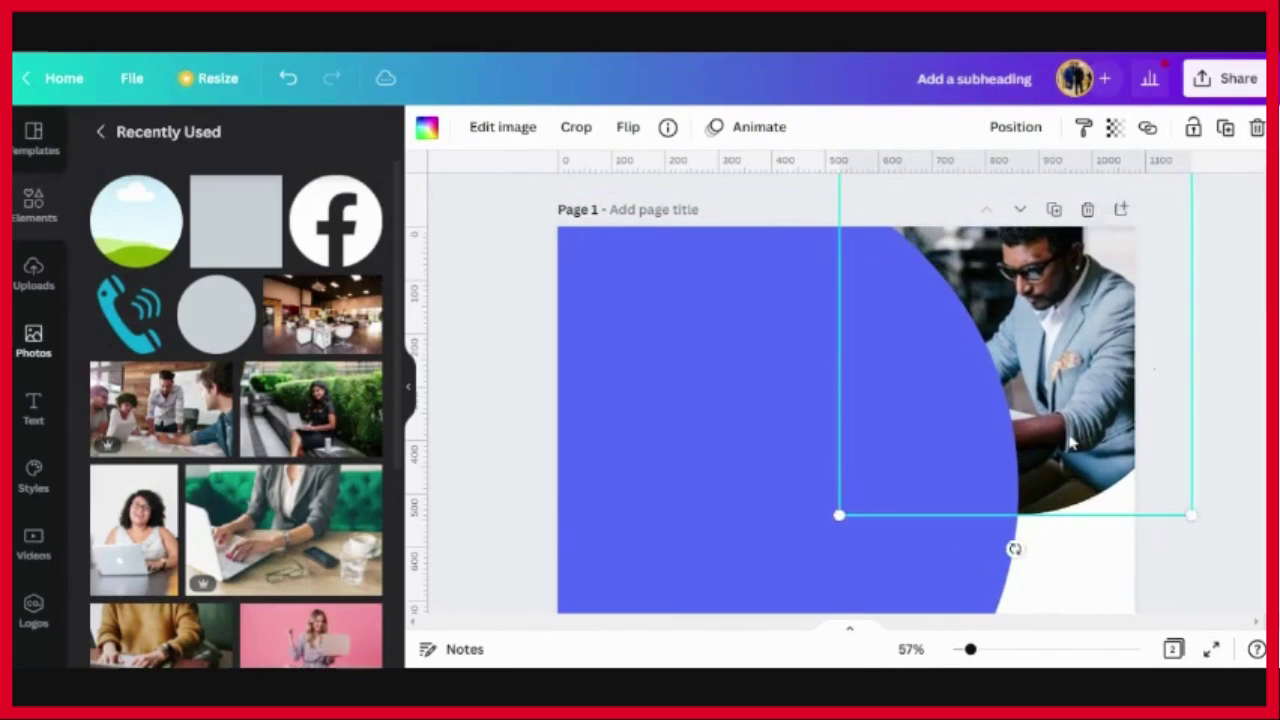
drag(1182, 455, 1164, 465)
drag(1173, 186, 1189, 172)
click(1228, 430)
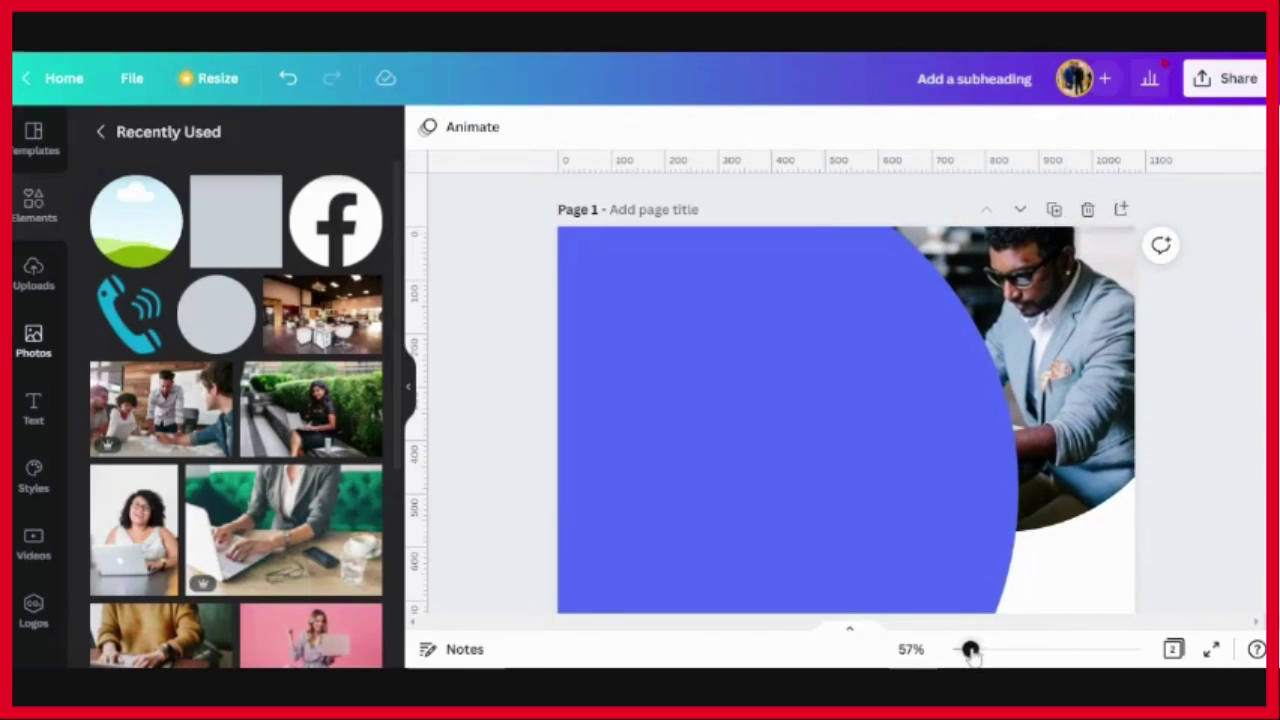
Add another circular frame, fill it with the team meeting photo, and place it smaller over the blue circle's right edge.
drag(970, 650, 965, 652)
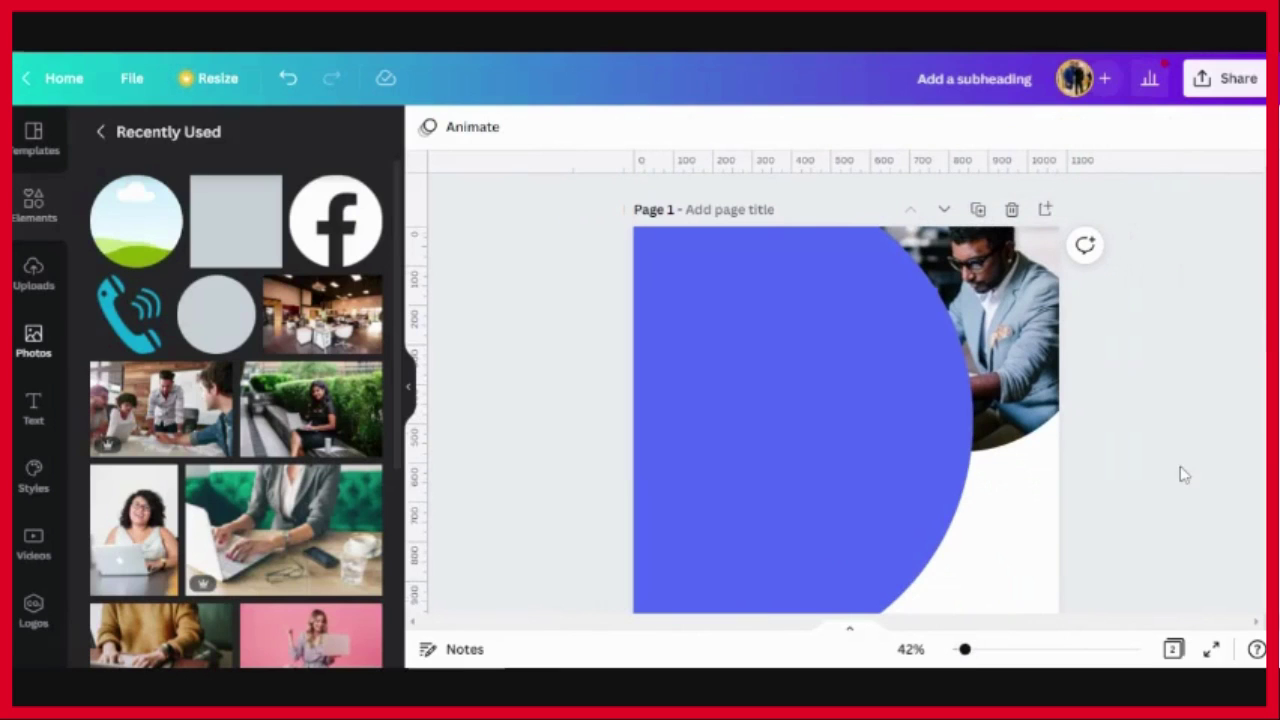
click(150, 219)
drag(729, 323, 810, 405)
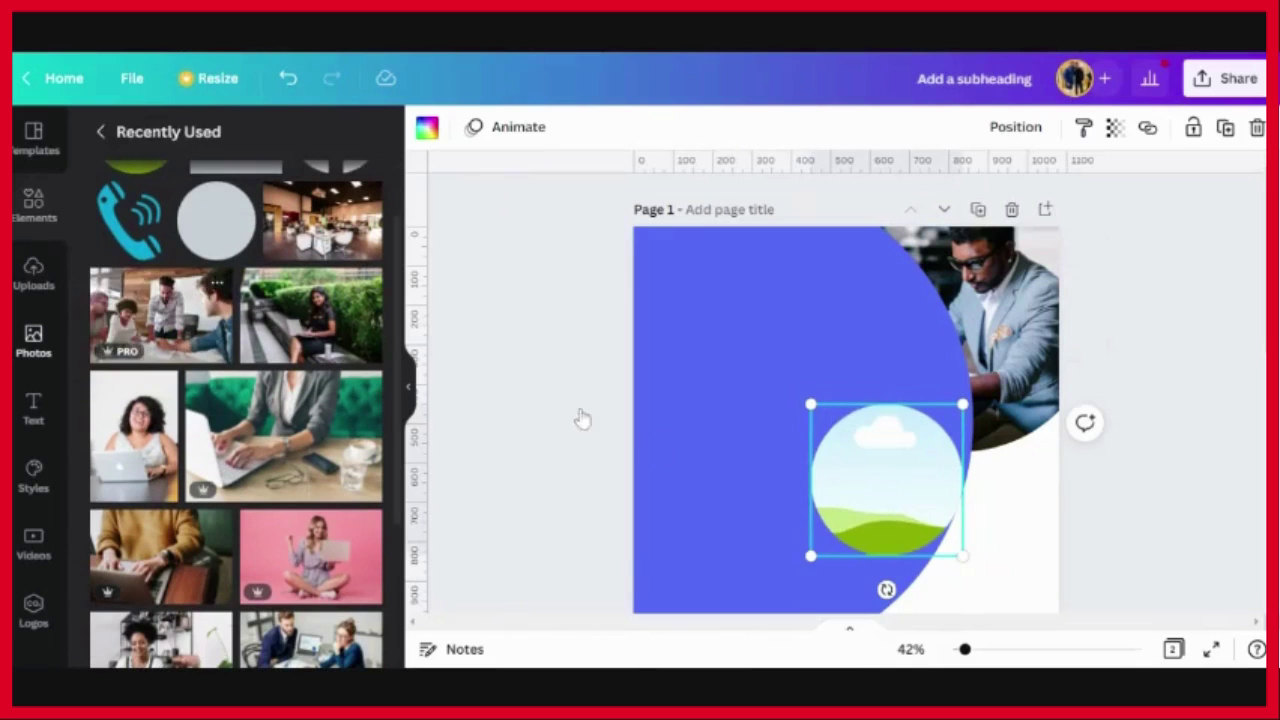
drag(160, 315, 860, 515)
drag(908, 460, 962, 495)
Shift the blue circle down past the page's bottom edge, then enlarge and reposition the team photo frame below the man's photo.
scroll(940, 430, down, 2)
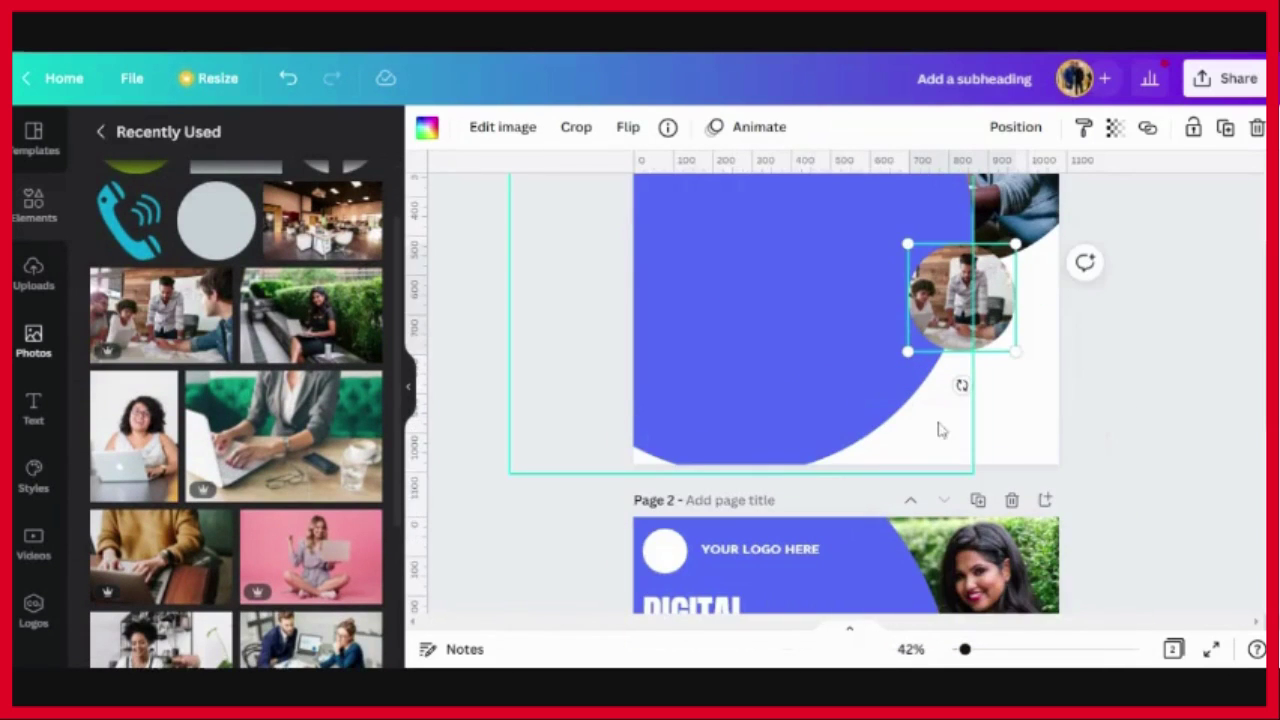
click(715, 466)
drag(748, 480, 769, 550)
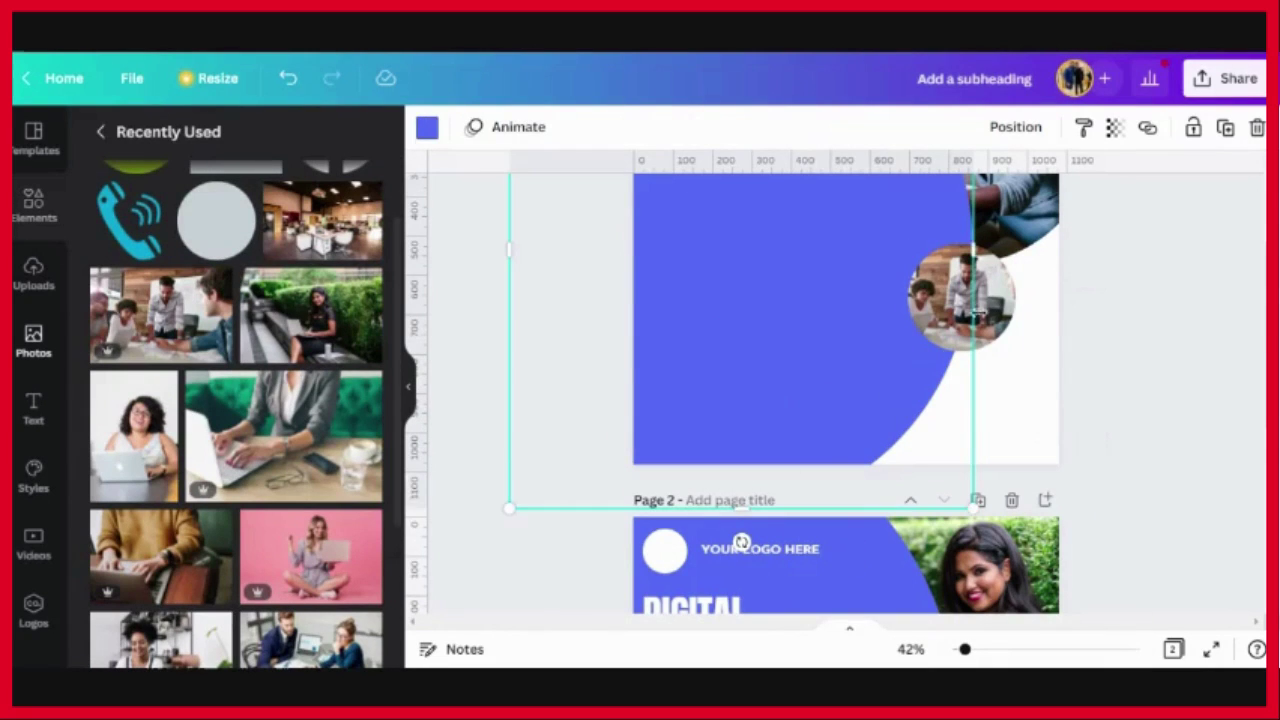
click(937, 345)
drag(868, 388, 869, 391)
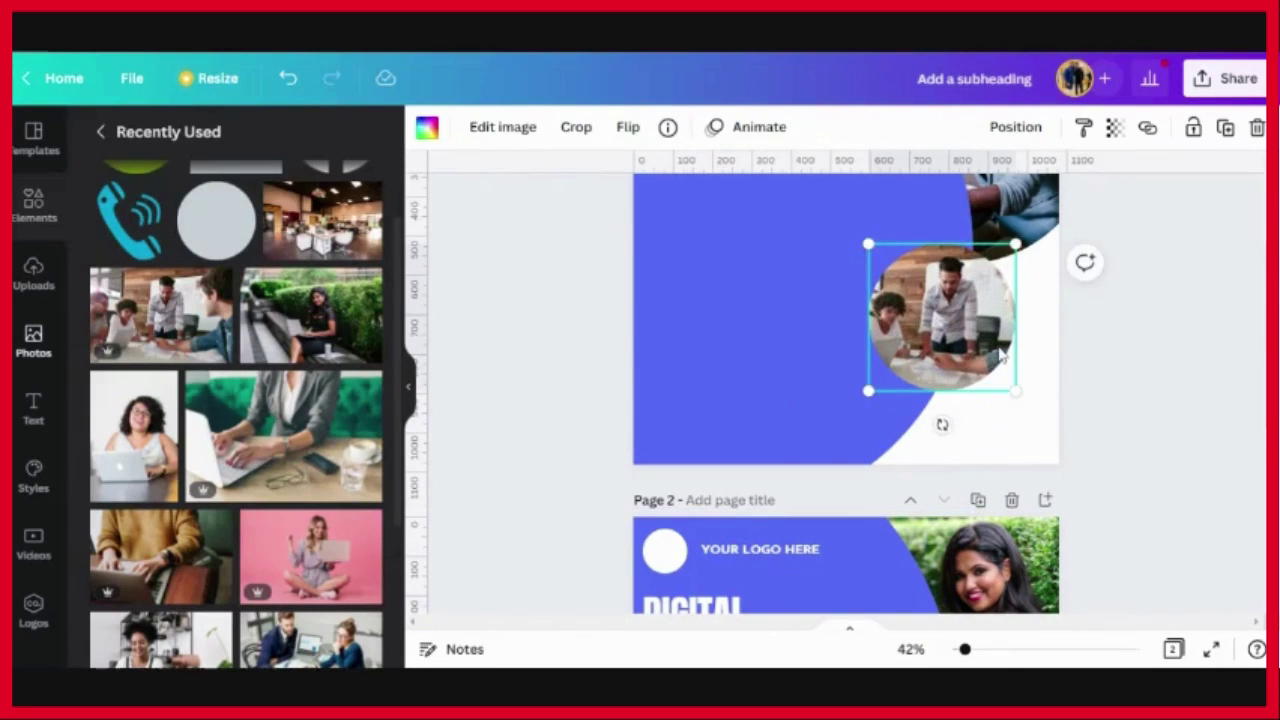
drag(945, 318, 965, 328)
Duplicate the team photo frame, place a smaller copy at the page's bottom edge, and replace its picture with the office interior photo.
key(ctrl+d)
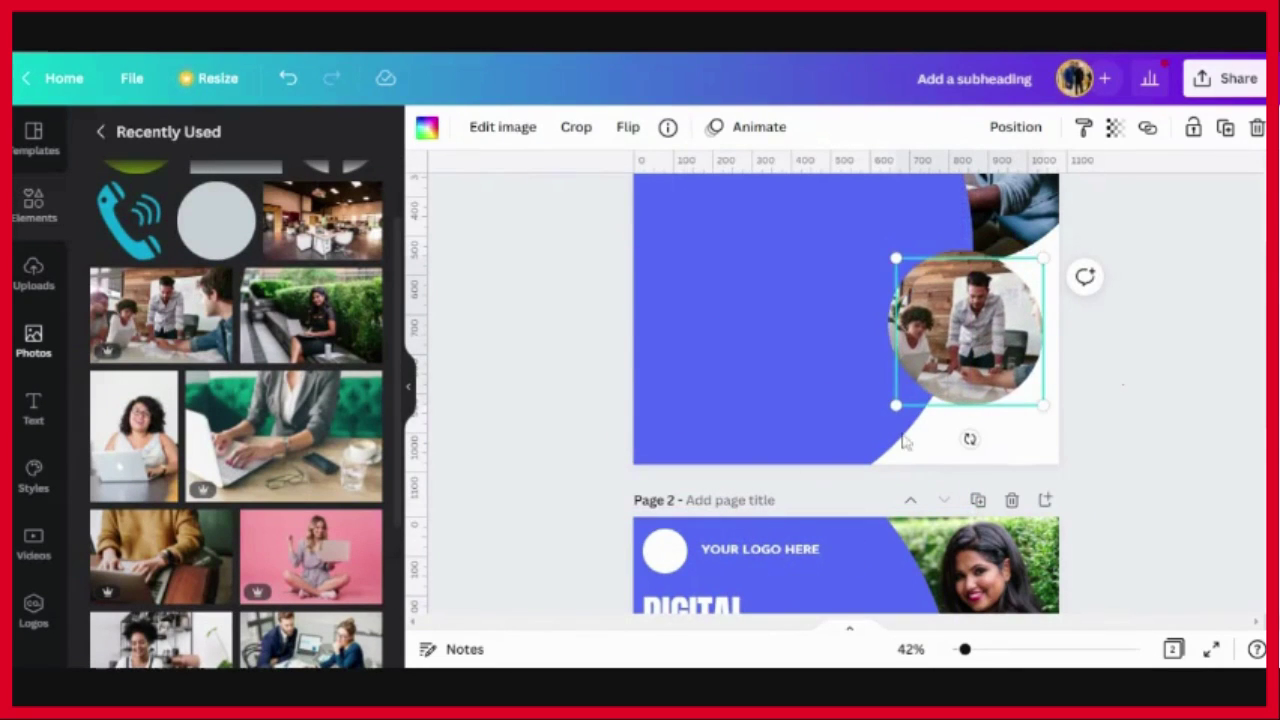
drag(903, 274, 834, 367)
scroll(225, 440, down, 2)
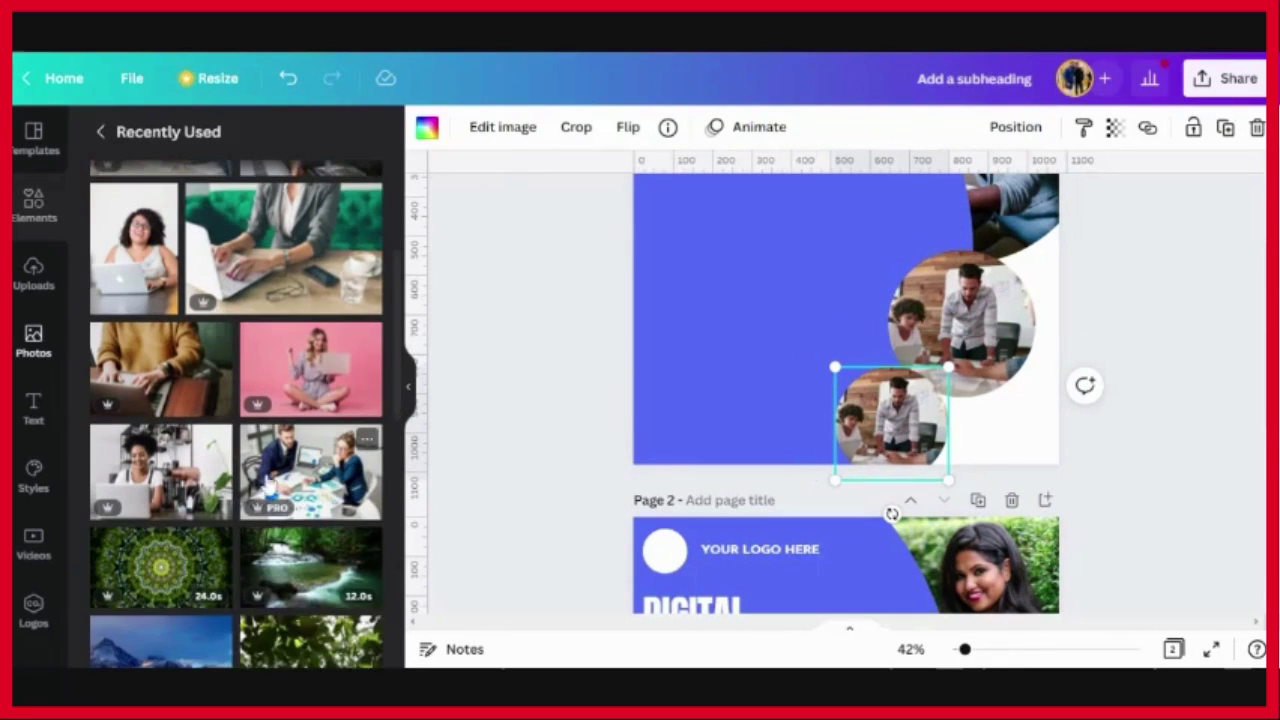
scroll(222, 438, up, 2)
drag(314, 312, 890, 415)
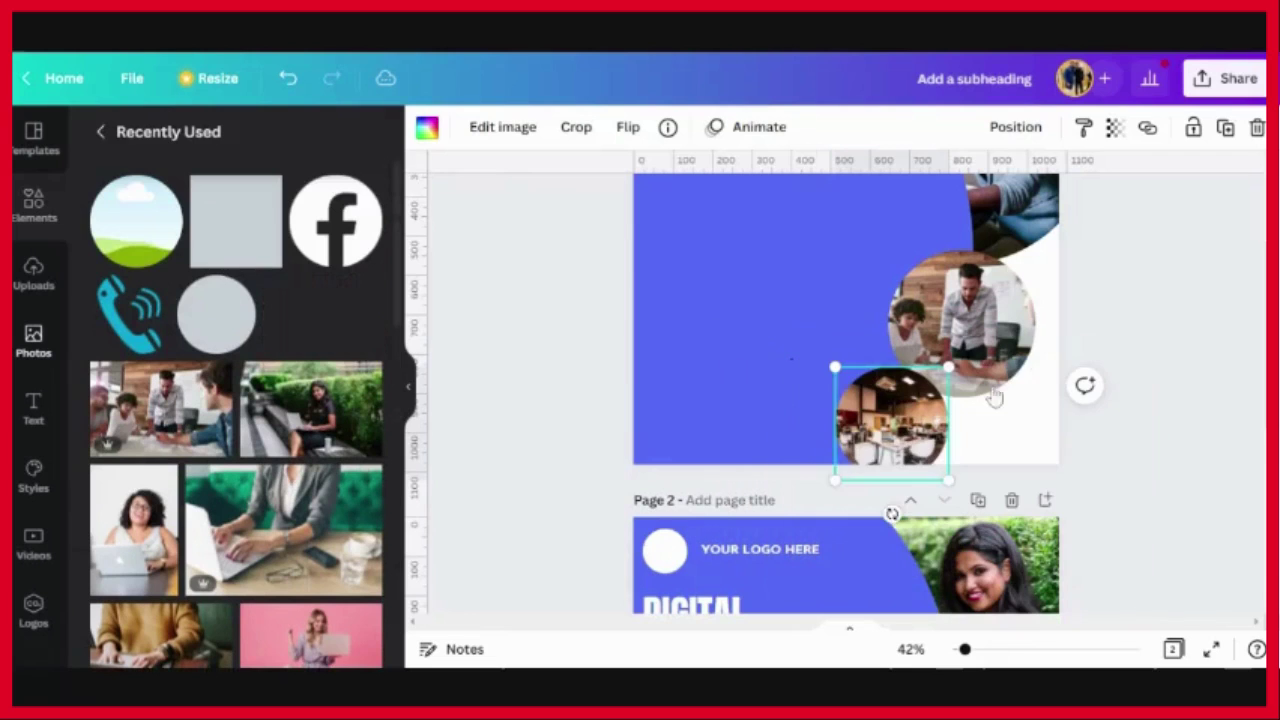
click(1166, 323)
click(945, 378)
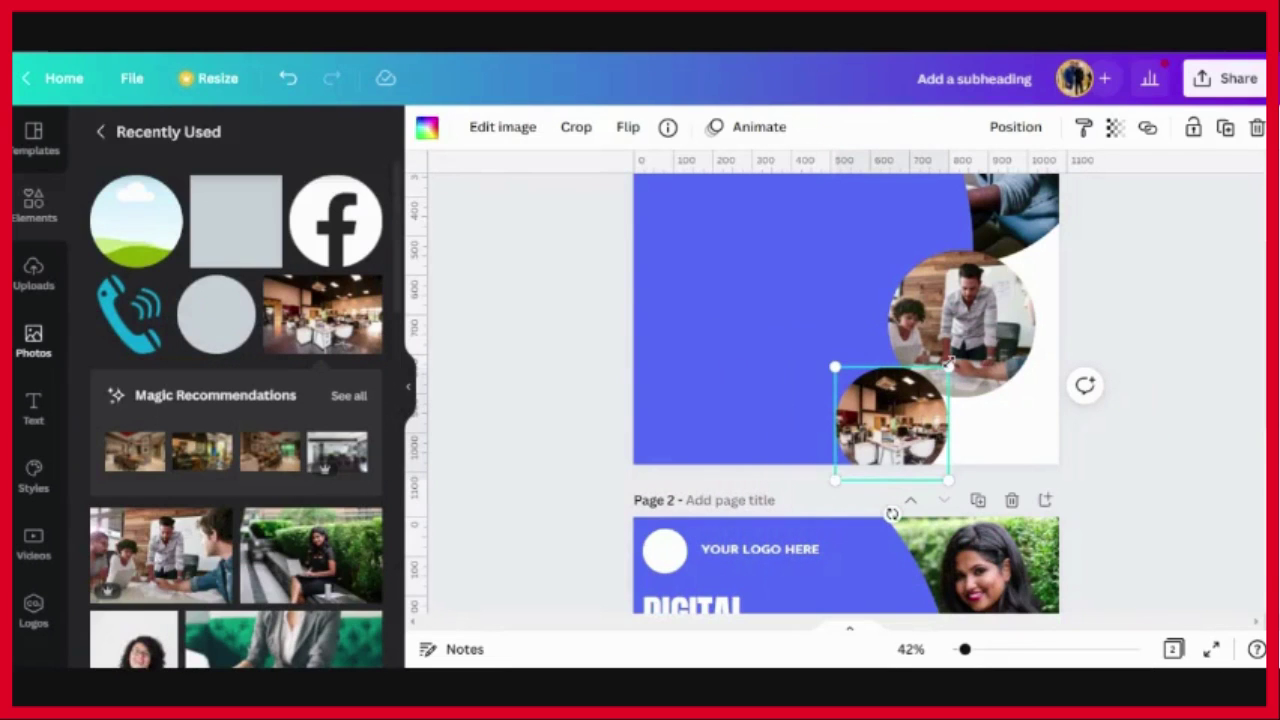
click(1120, 340)
Enlarge the man's photo frame and shift it down so its lower edge extends behind the team photo.
scroll(1123, 335, up, 1)
scroll(1124, 335, up, 1)
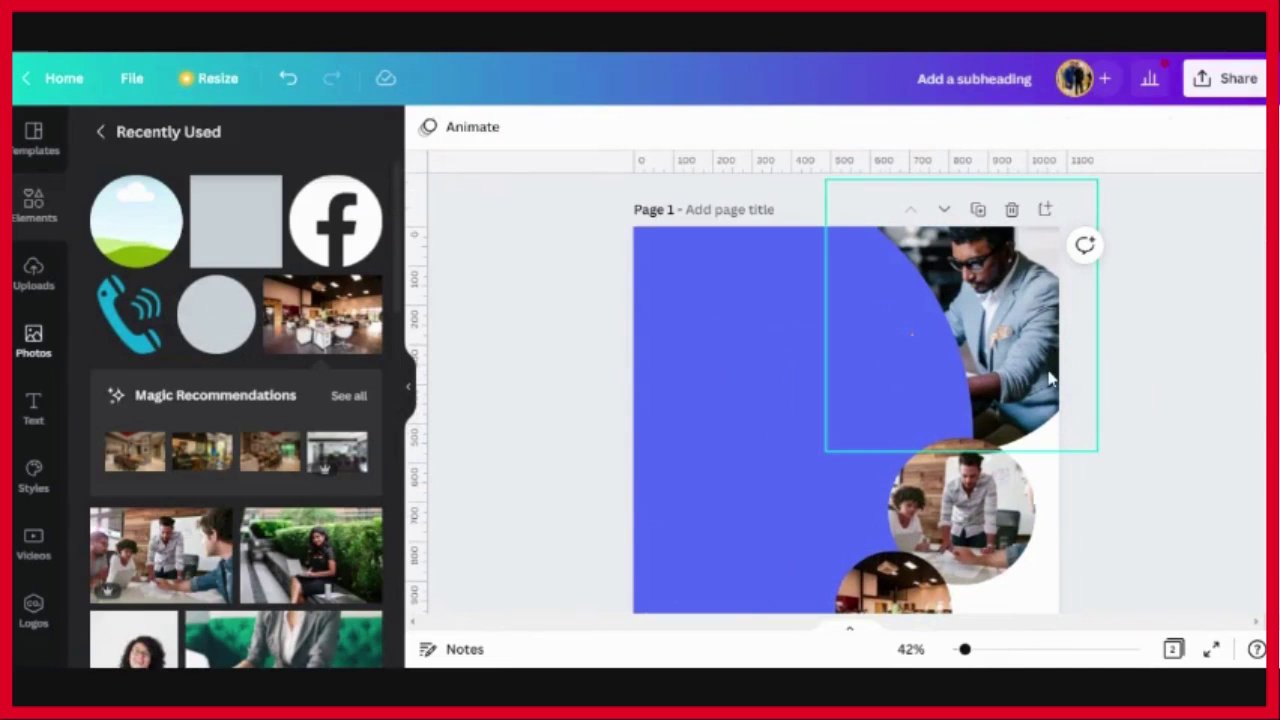
click(1079, 422)
drag(1097, 451, 1122, 477)
drag(1050, 434, 1047, 452)
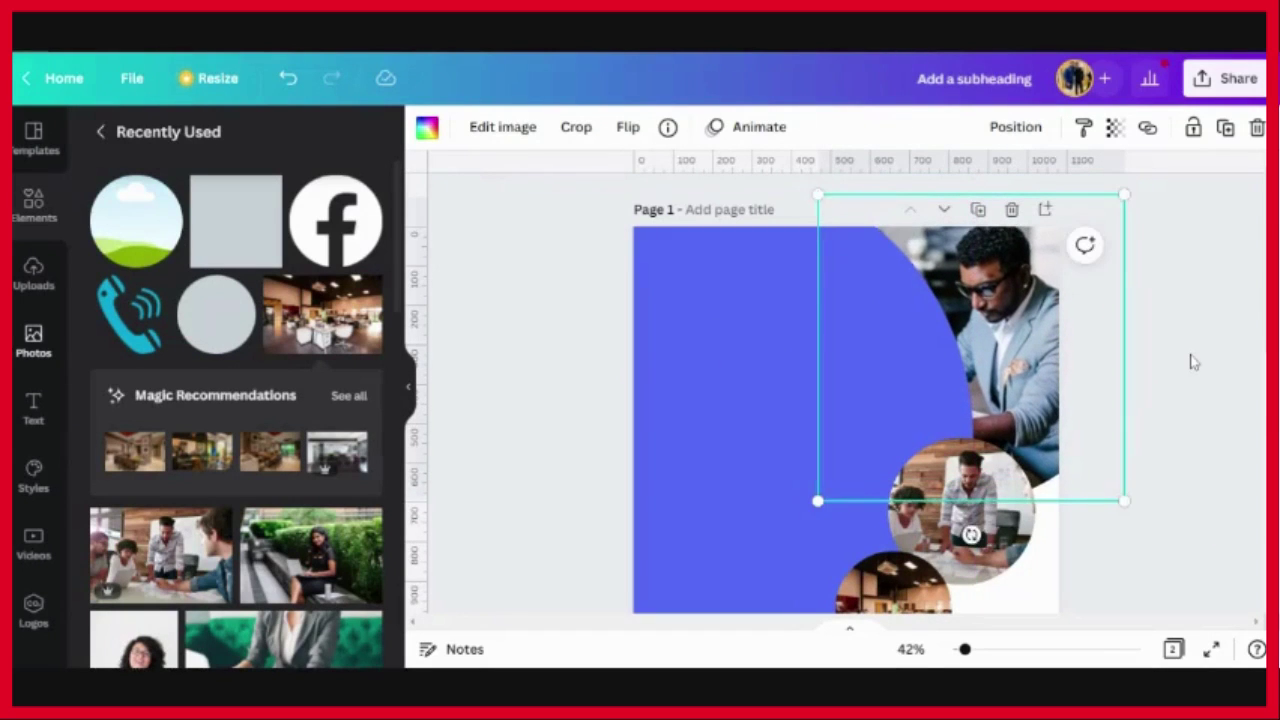
click(1133, 382)
scroll(786, 486, down, 1)
scroll(786, 486, up, 1)
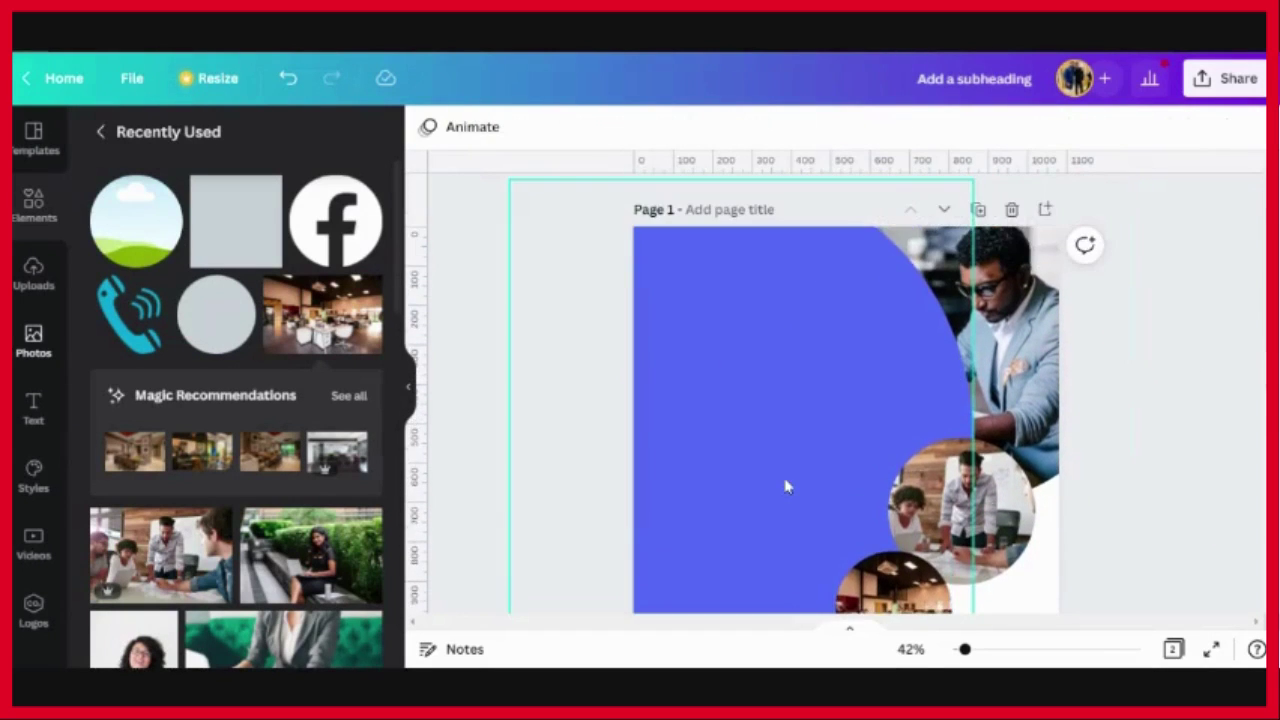
Add a small white circle as a logo placeholder in the upper-left area of the blue shape.
click(216, 314)
drag(731, 319, 686, 291)
click(427, 127)
click(260, 225)
Add a subheading reading "Your Logo Here" below the white circle, using the Josefin Sans Regular font.
click(34, 408)
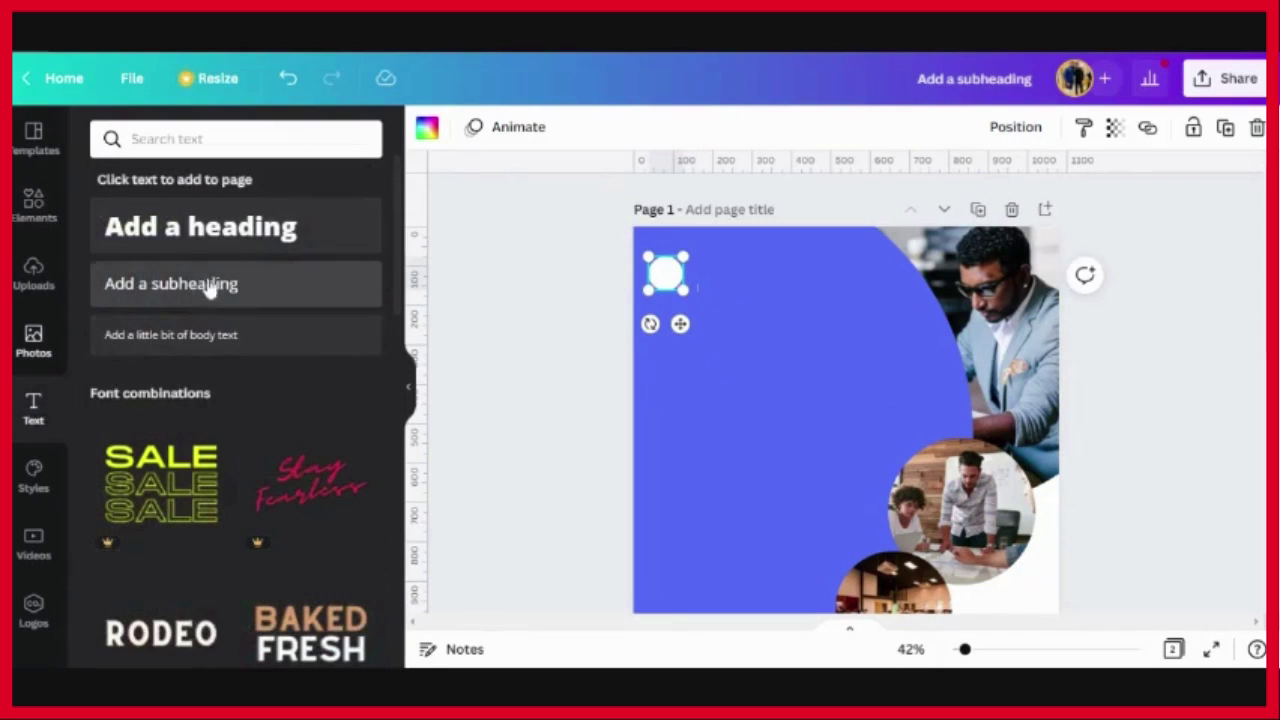
drag(421, 226, 666, 330)
drag(927, 387, 925, 388)
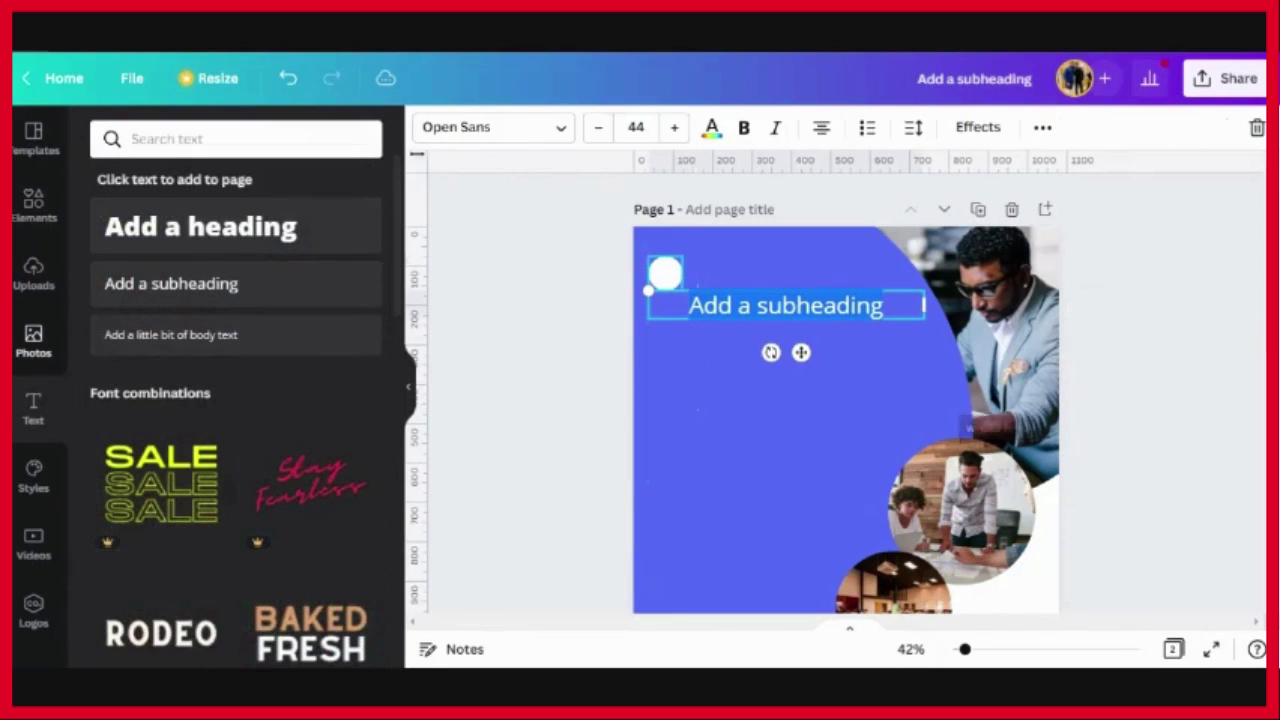
click(471, 130)
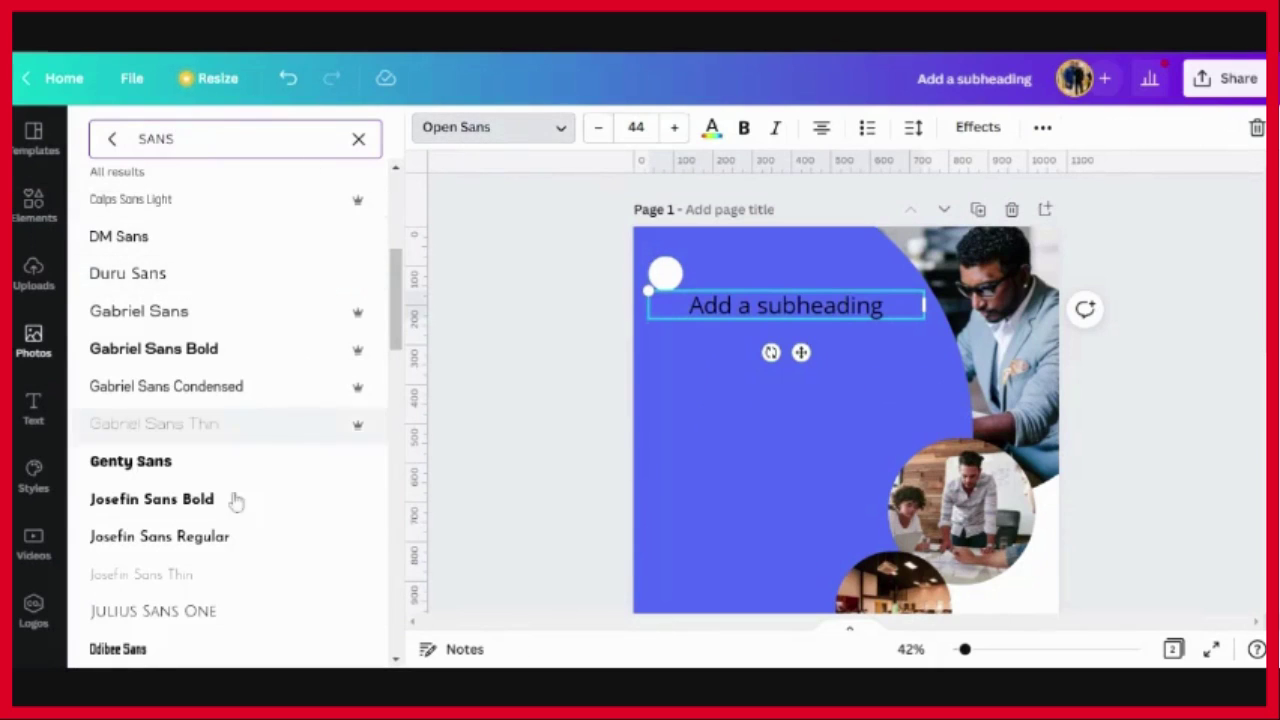
click(160, 536)
double_click(908, 306)
text(y)
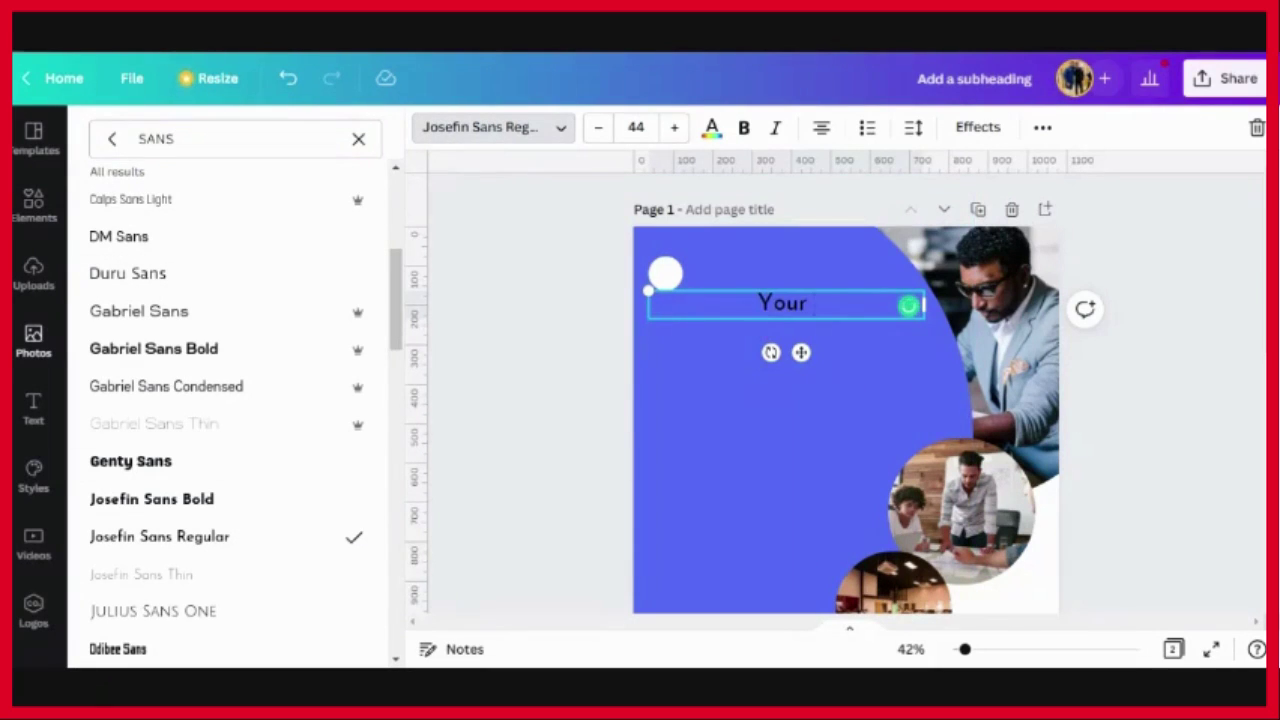
Change the logo text to uppercase and color it white.
click(1043, 128)
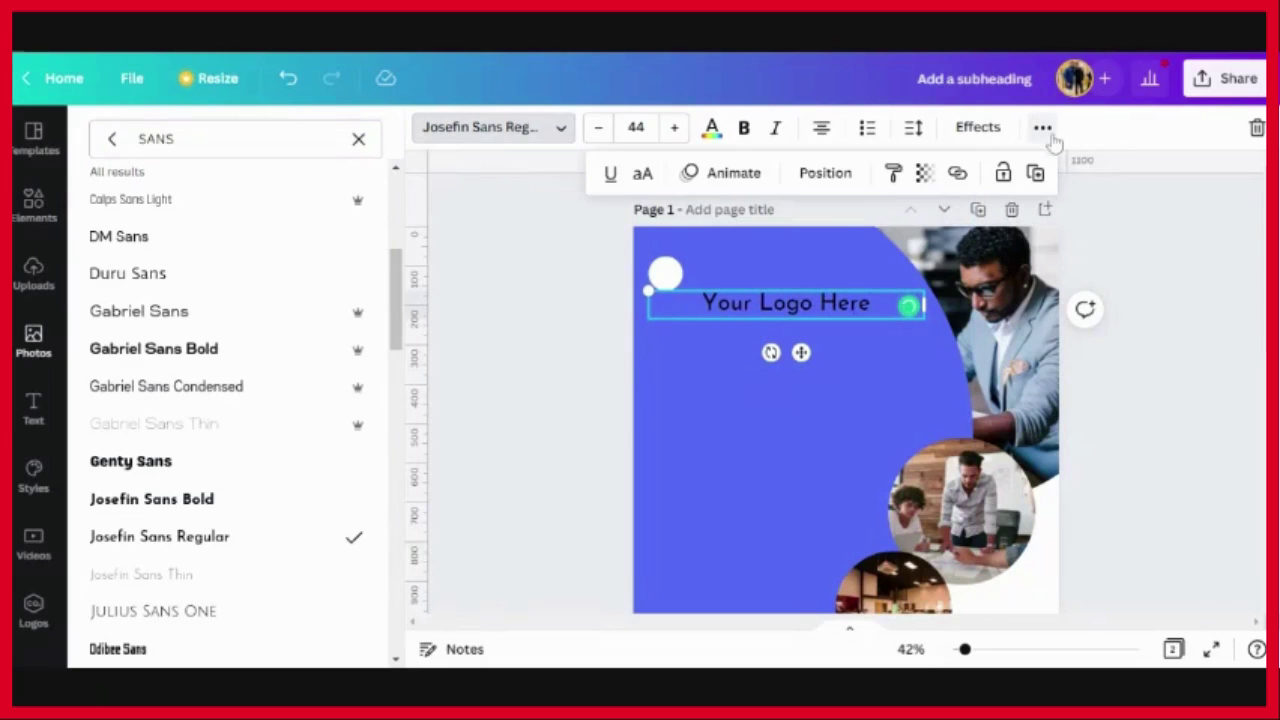
click(643, 177)
click(712, 127)
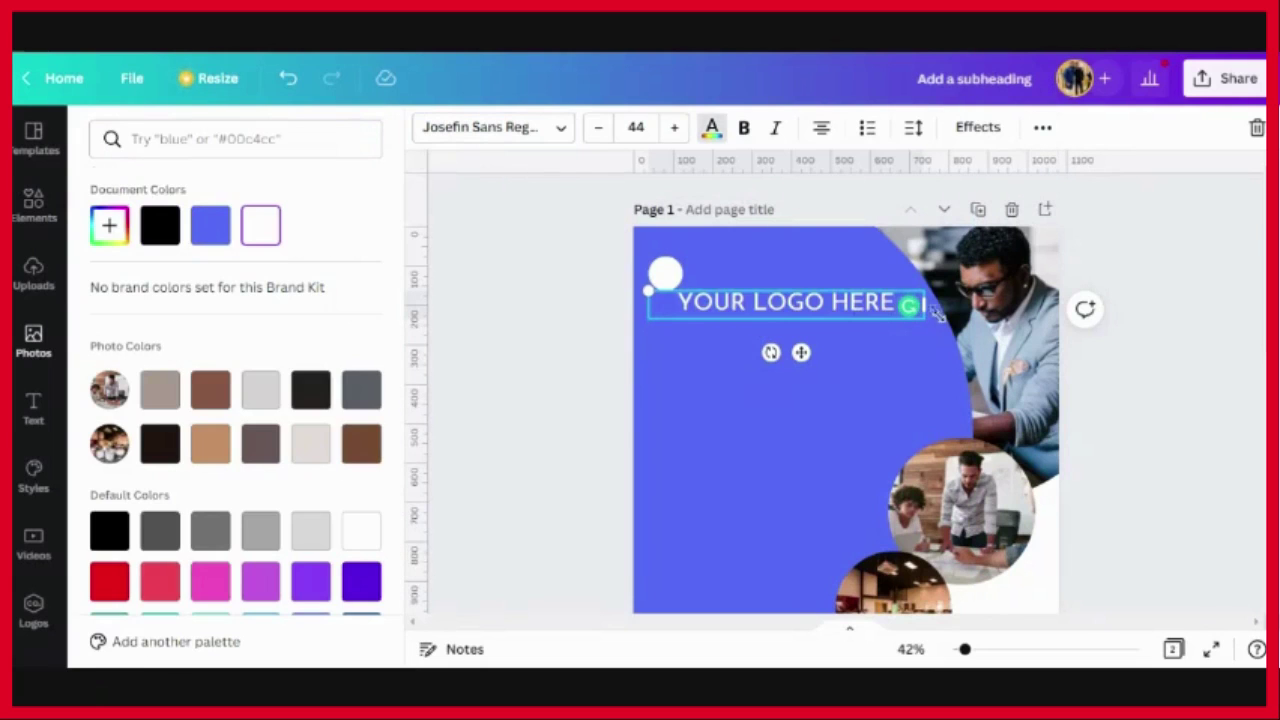
Shrink the logo text to size 28.4, enlarge the white circle slightly, and place the text beside it.
click(883, 314)
drag(650, 291, 691, 326)
click(665, 274)
drag(806, 318, 789, 283)
Duplicate the logo text, set the copy in Josefin Sans Bold, move it lower on the blue circle, and reword it "DIGITAL MARKETING".
click(763, 254)
click(774, 276)
click(561, 132)
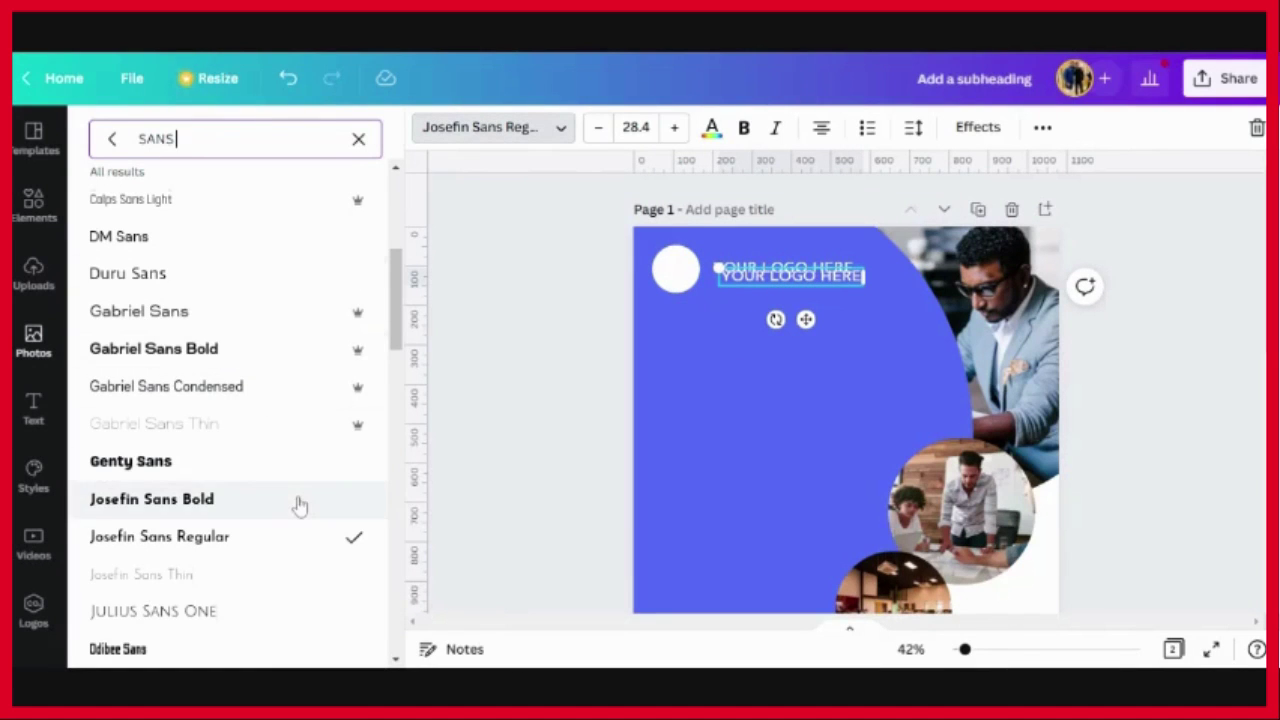
drag(806, 319, 760, 414)
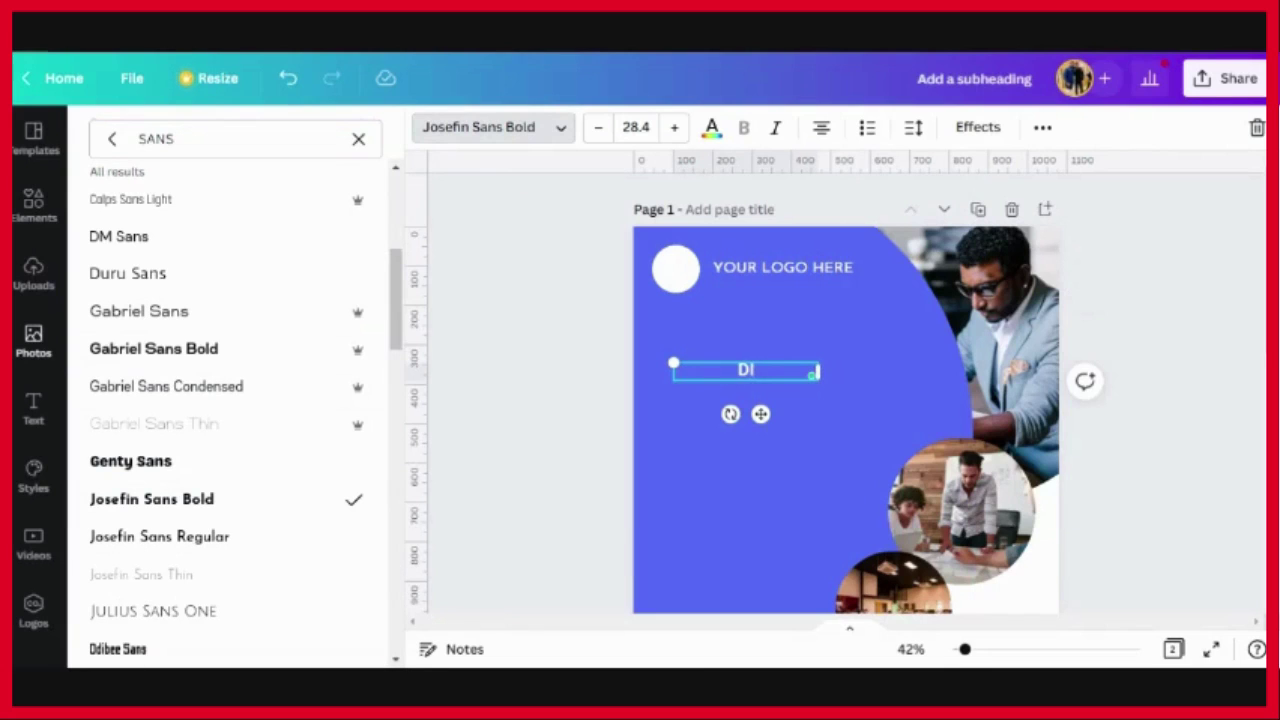
text(KETING)
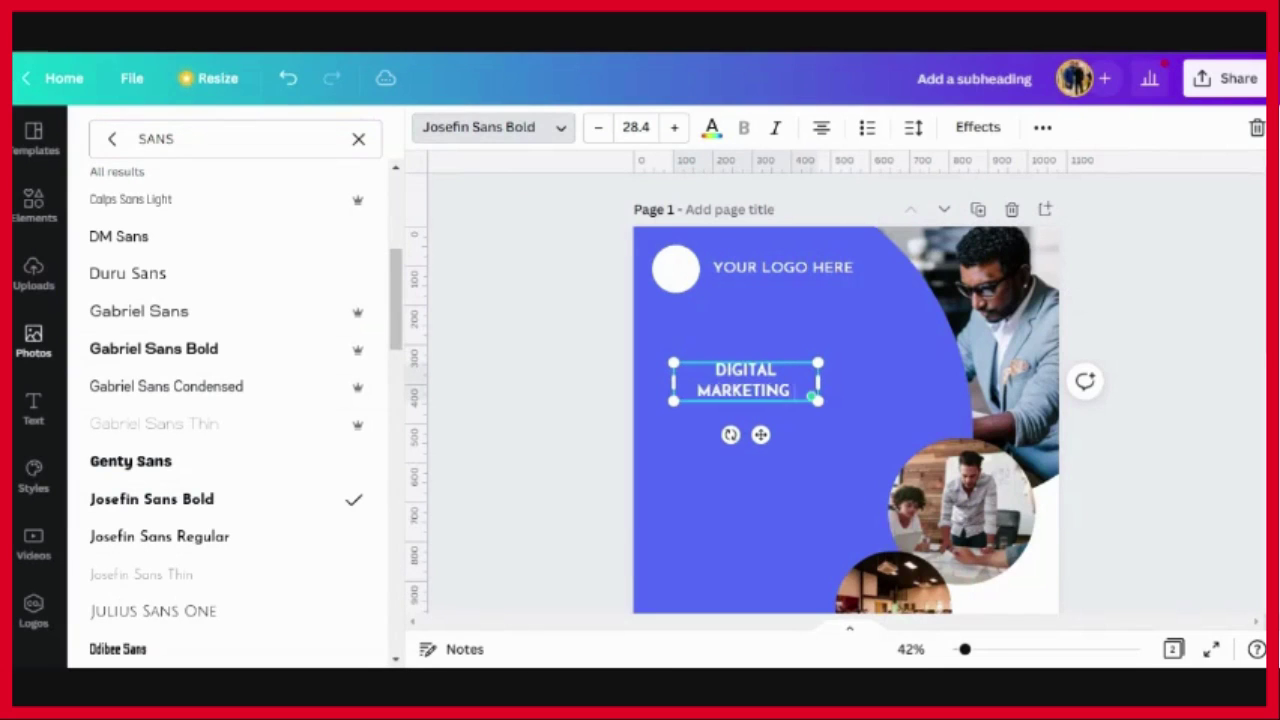
Complete the heading as "DIGITAL MARKETING AGENCY", left-align it, and set it in the Anton font.
text( AGENCY)
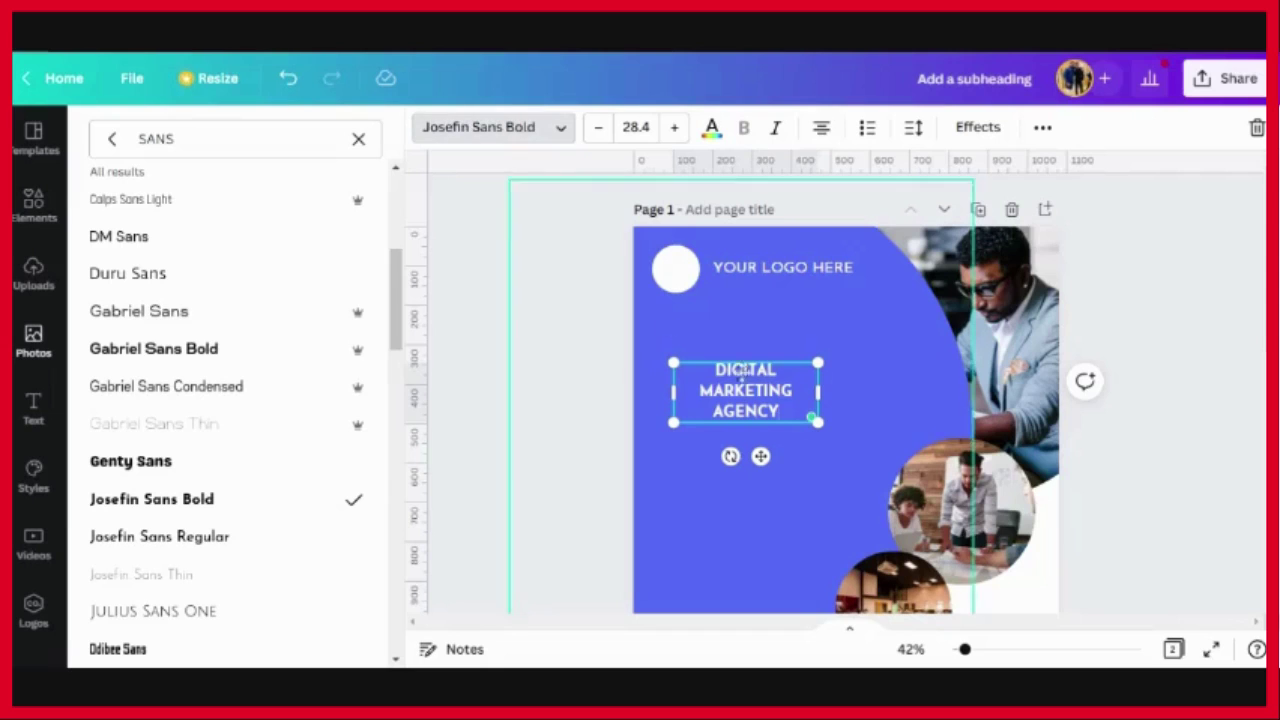
key(ctrl+shift+l)
click(356, 141)
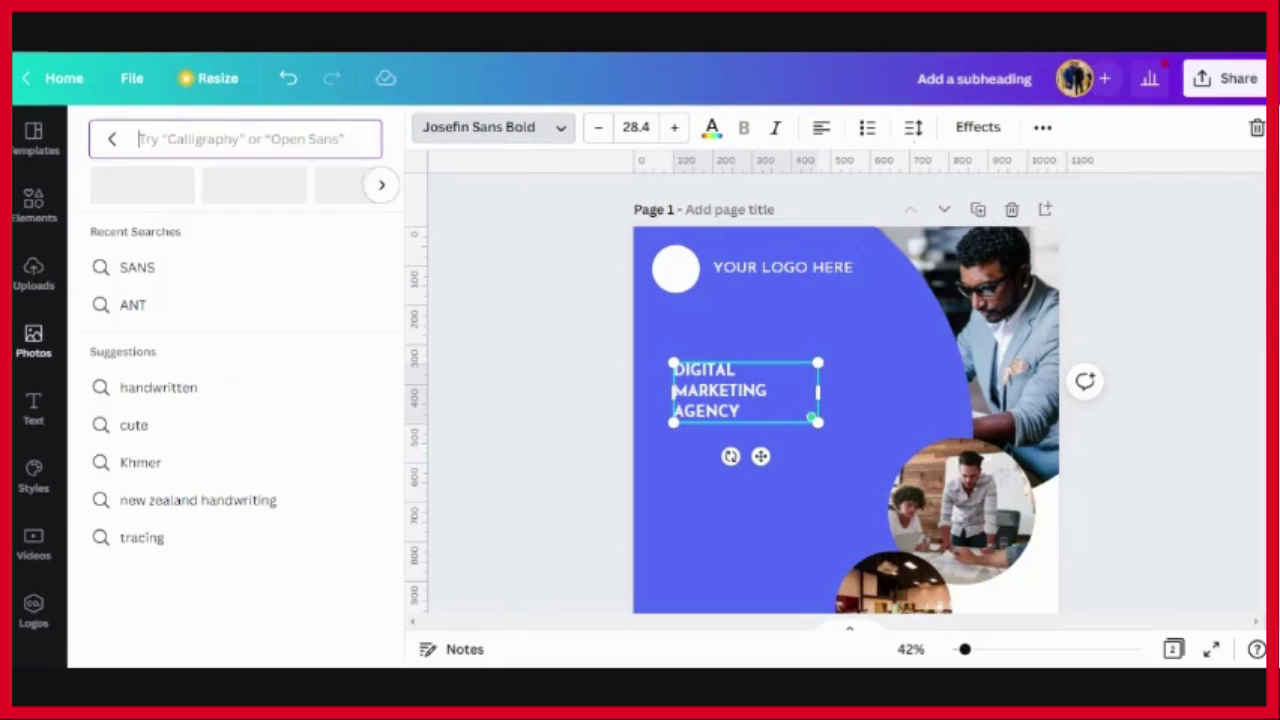
click(200, 303)
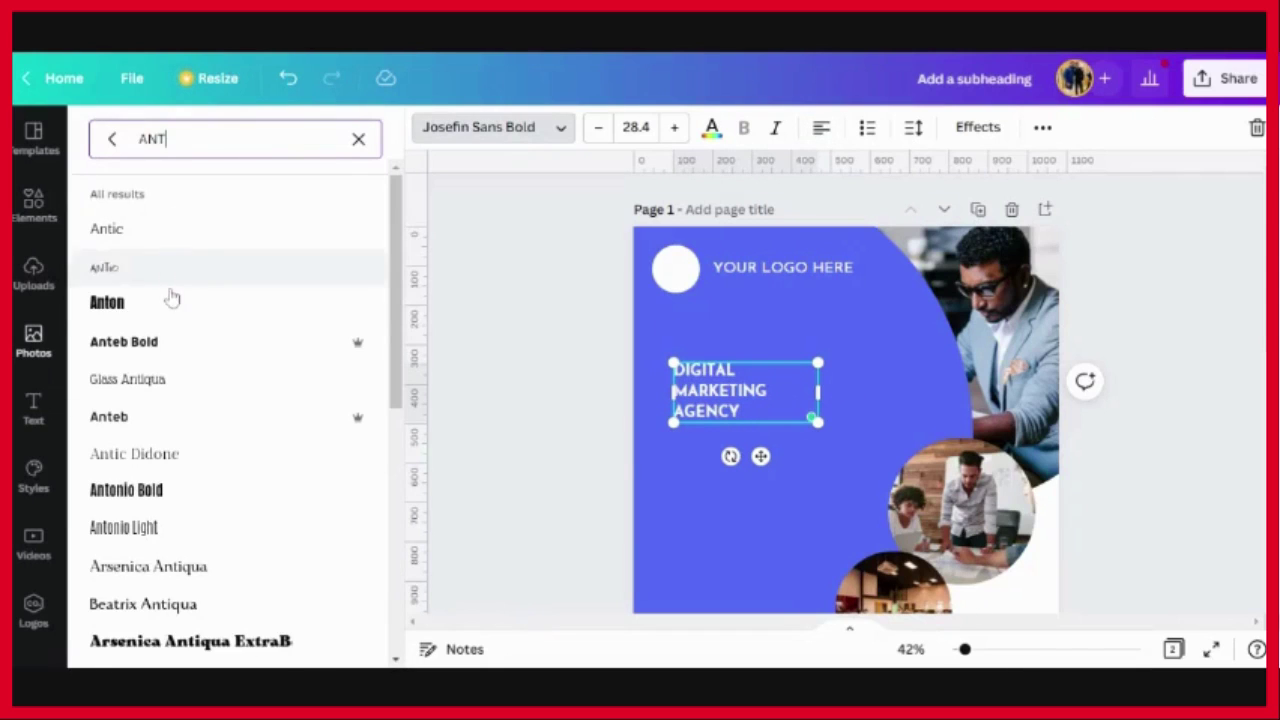
click(172, 302)
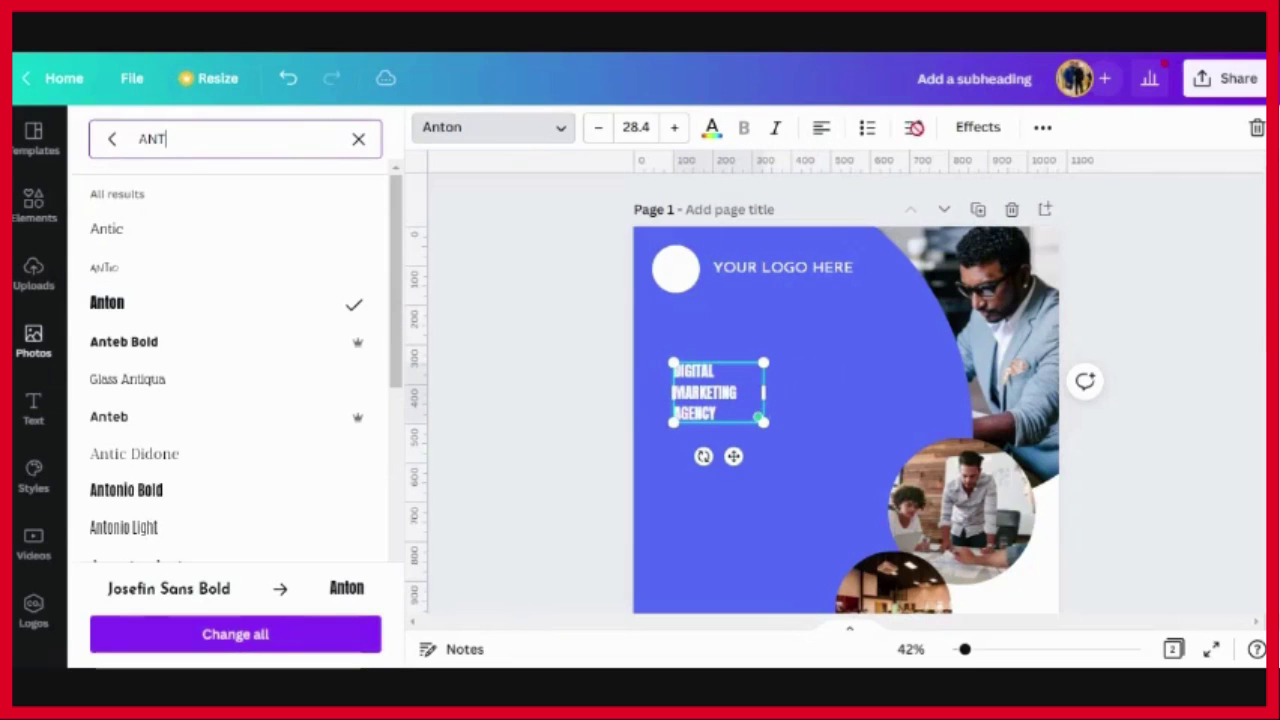
Tighten the heading's line spacing to 1.2 and enlarge the text to size 78.5.
click(913, 127)
drag(1020, 263, 1002, 263)
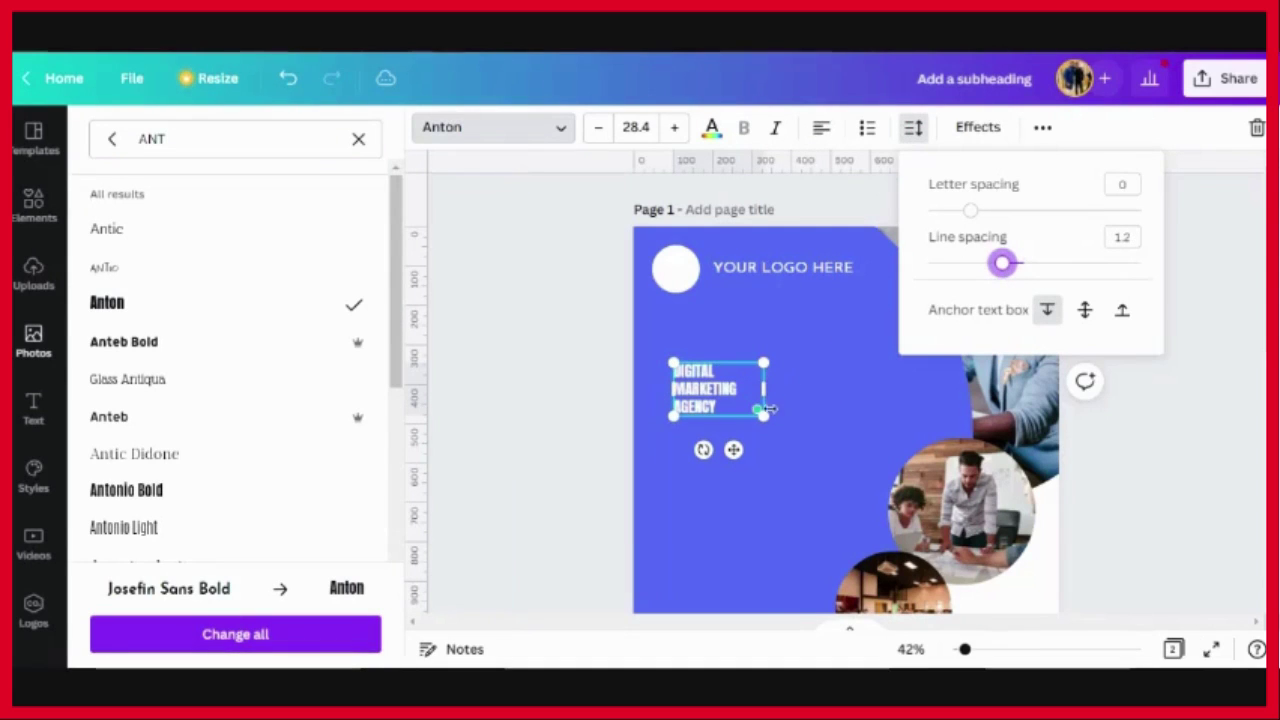
drag(771, 353, 856, 305)
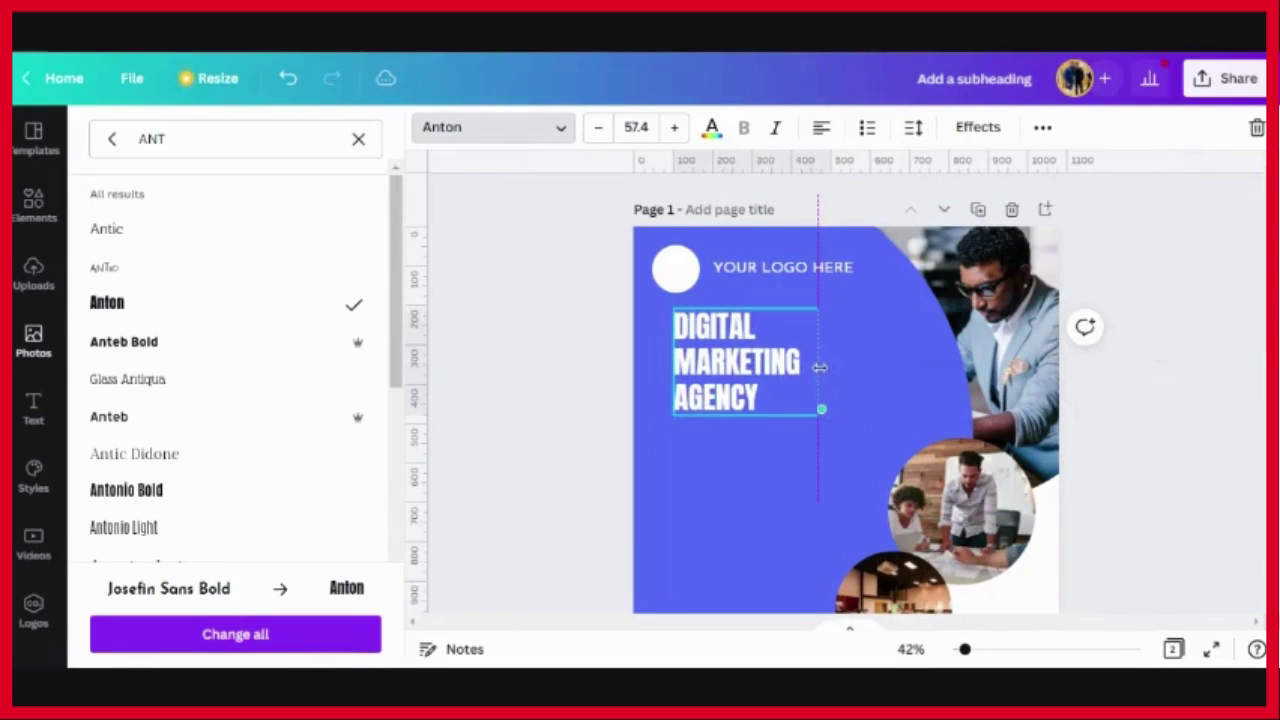
drag(820, 367, 820, 367)
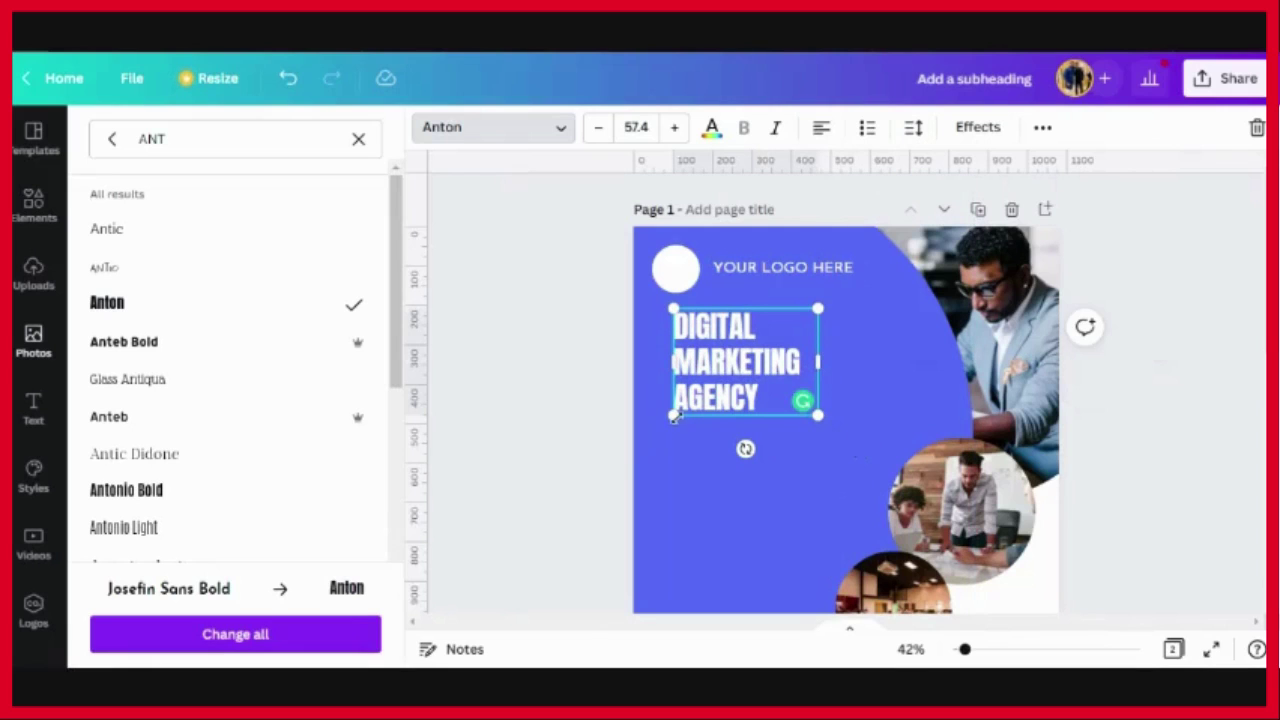
drag(675, 418, 622, 455)
click(543, 371)
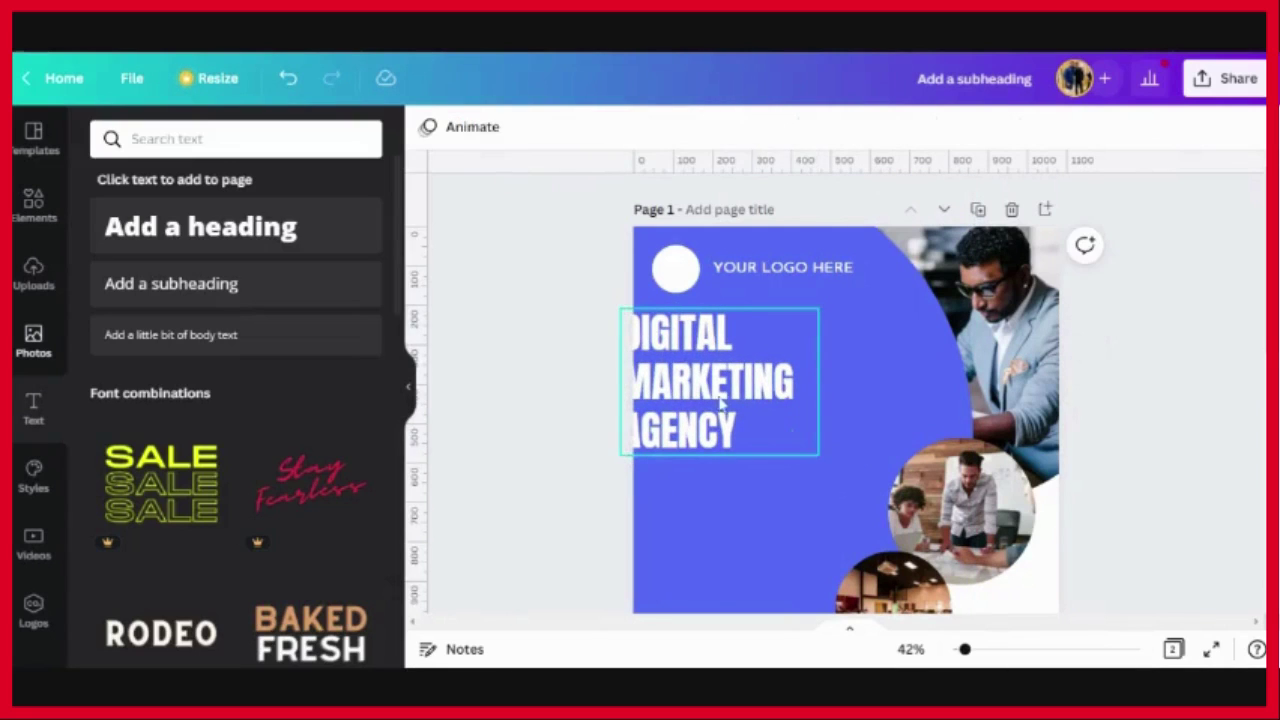
Move the heading below the logo near the flyer's left margin and enlarge it to size 97.5.
drag(722, 402, 752, 402)
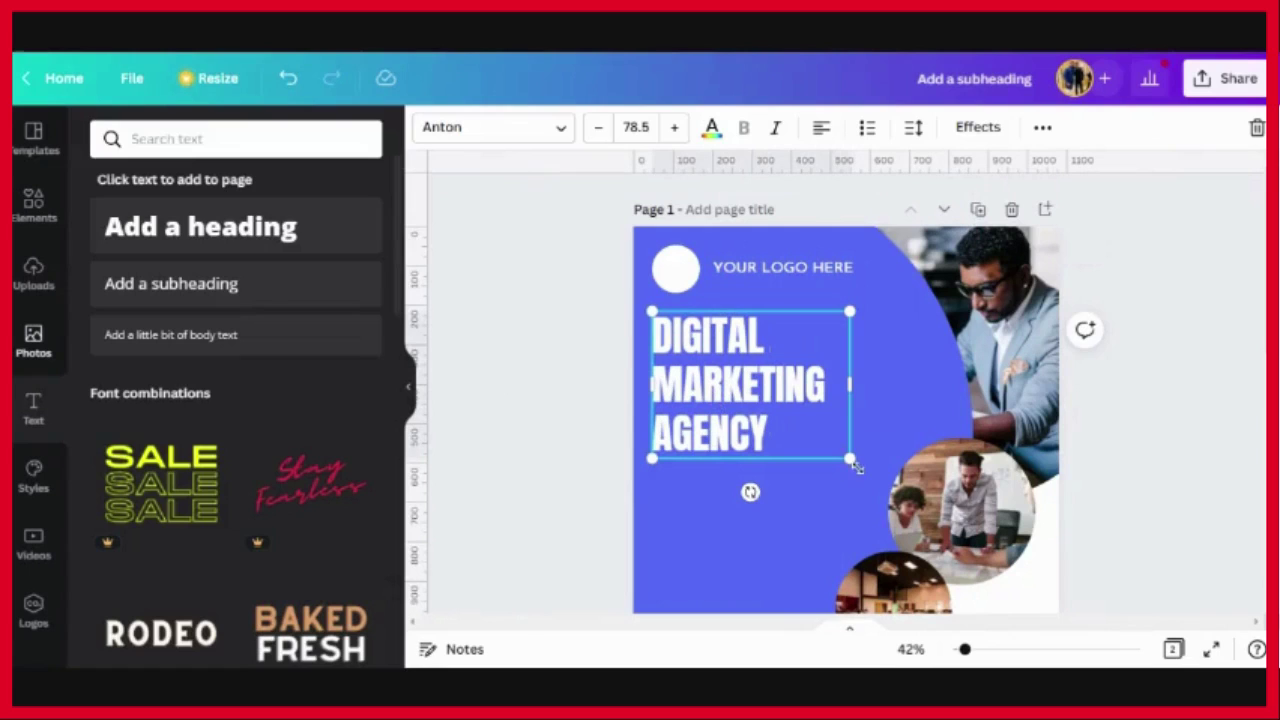
drag(857, 467, 870, 474)
drag(749, 397, 740, 405)
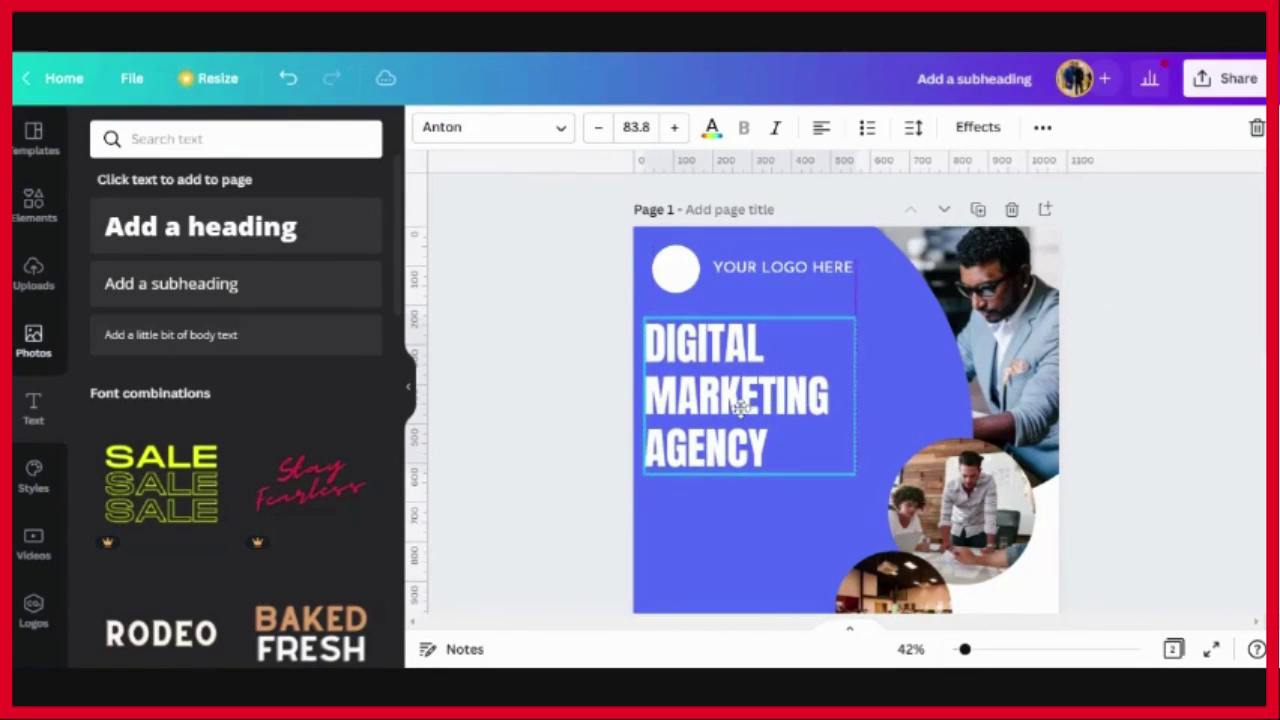
drag(862, 405, 851, 409)
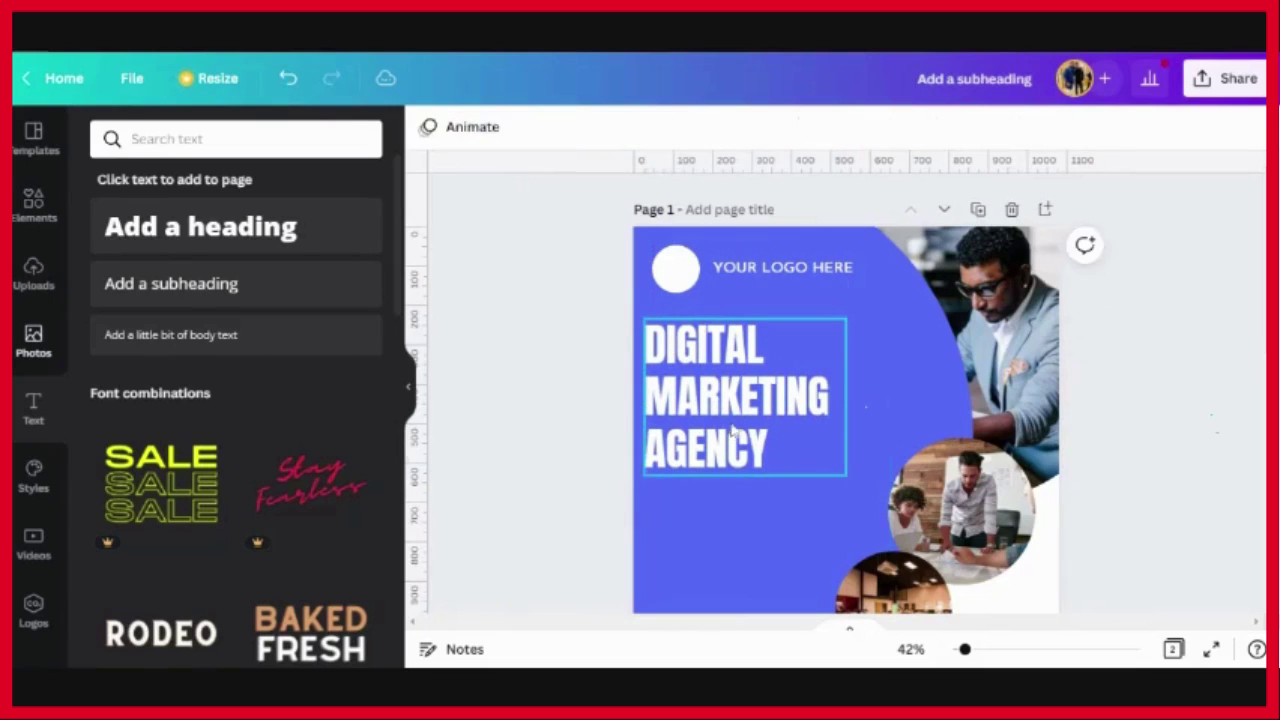
drag(846, 474, 880, 500)
Paste the Lorem ipsum paragraph in Josefin Sans Regular onto page 1 and place it directly below the heading.
scroll(768, 428, down, 5)
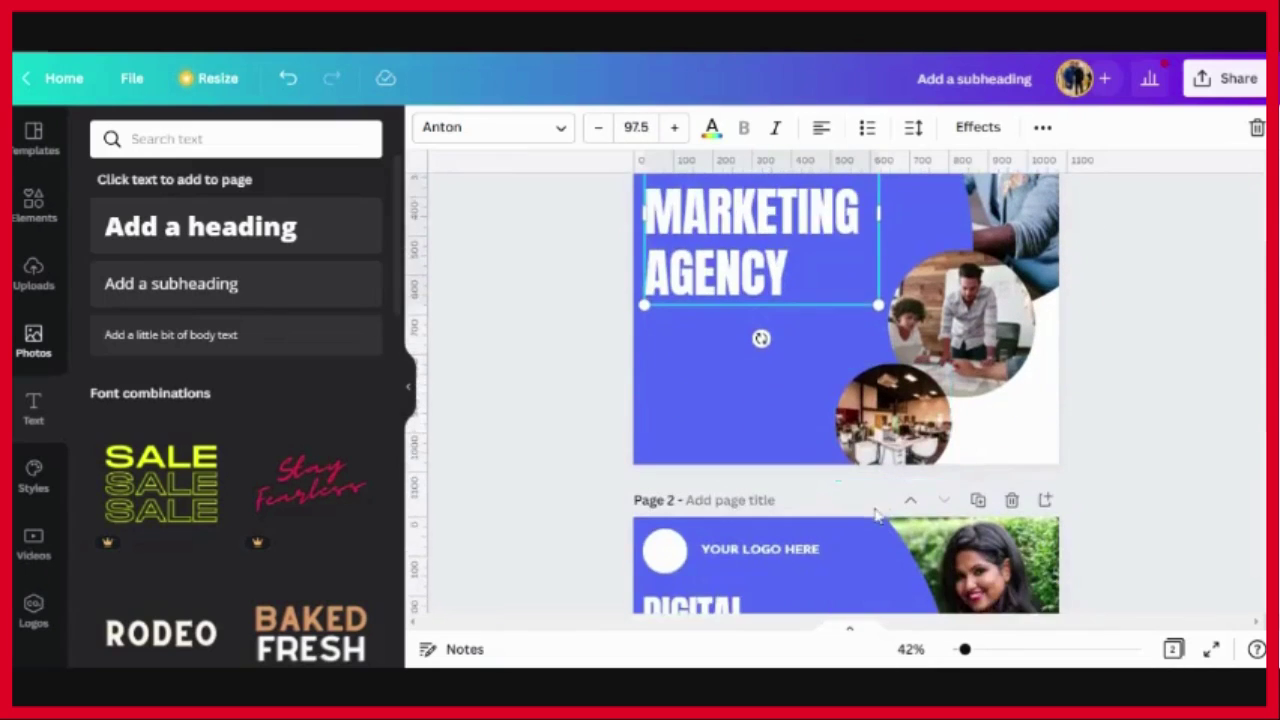
click(760, 431)
scroll(768, 428, up, 6)
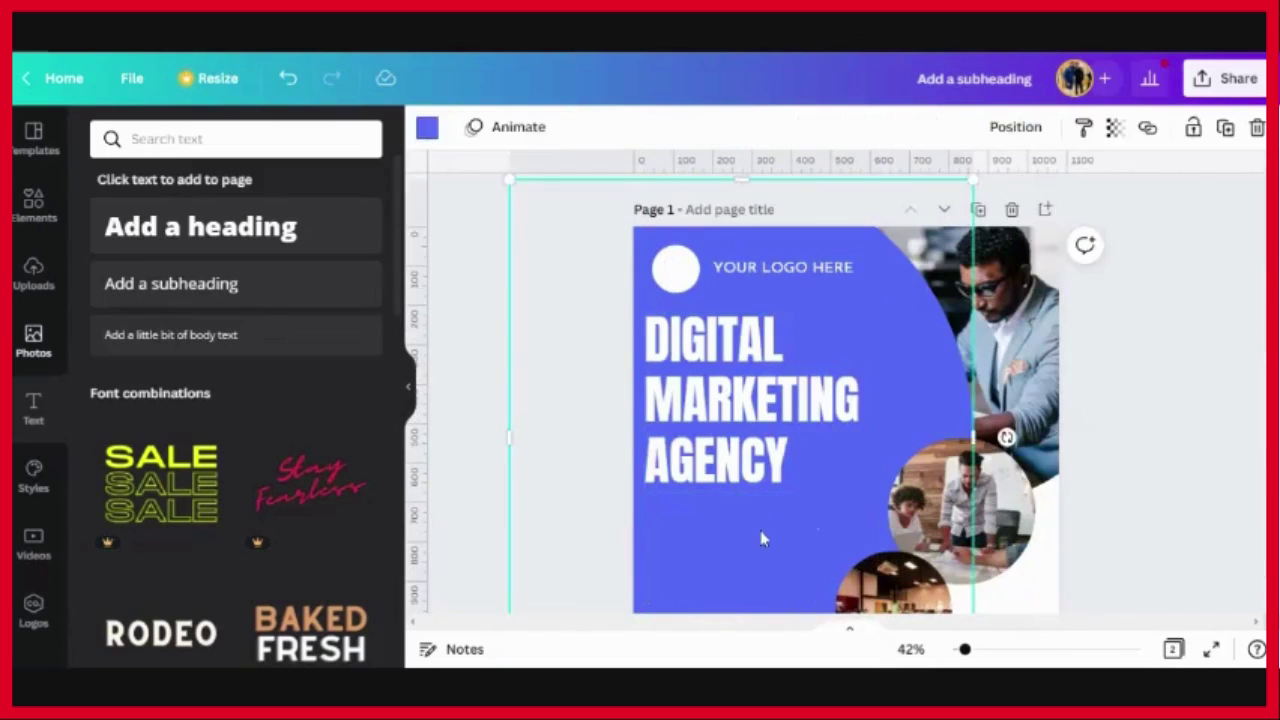
key(ctrl+v)
drag(760, 520, 752, 560)
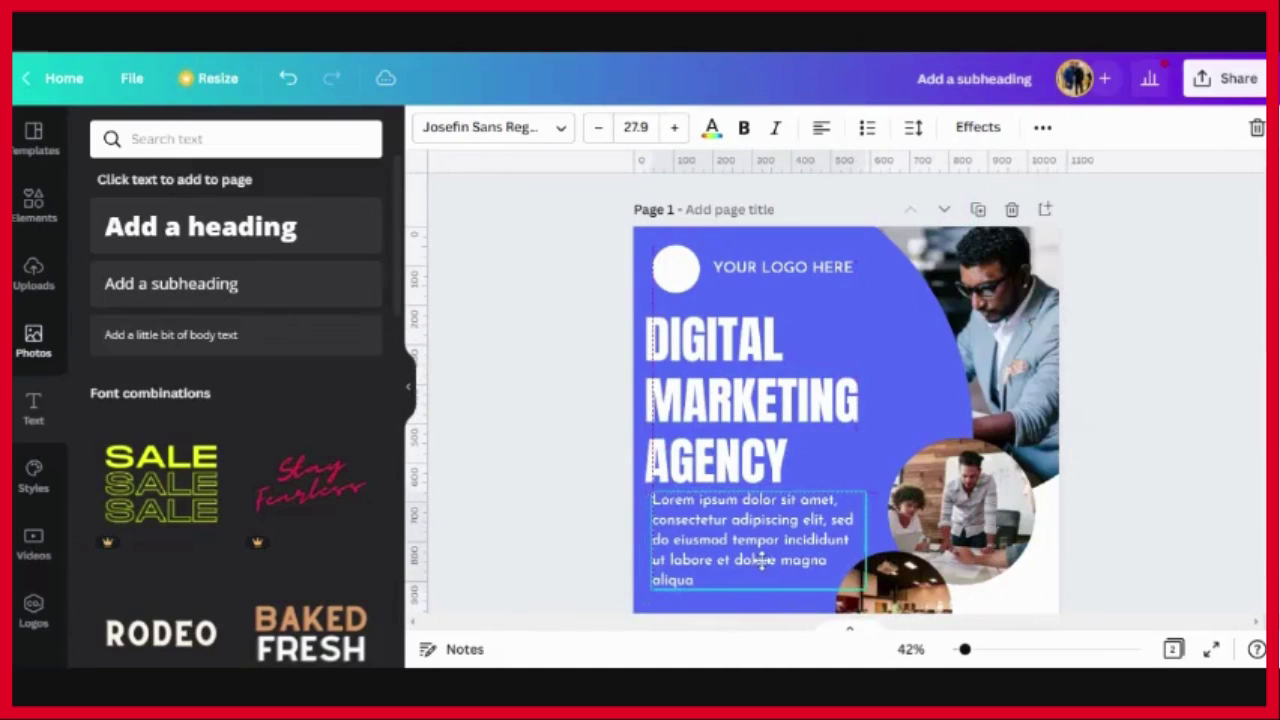
scroll(752, 560, down, 3)
Color the LinkedIn icon the flyer's blue and place it, about 47 px wide, on the white area beside the lowest circular photo.
scroll(752, 560, up, 3)
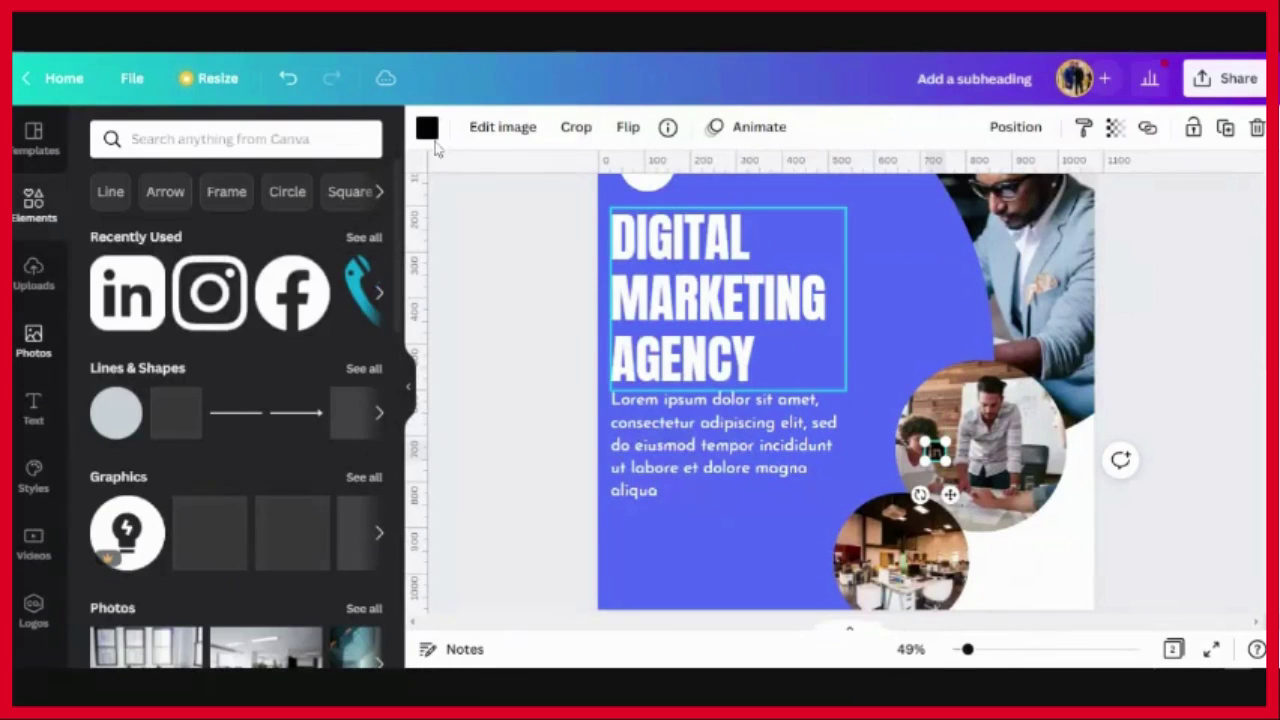
click(427, 127)
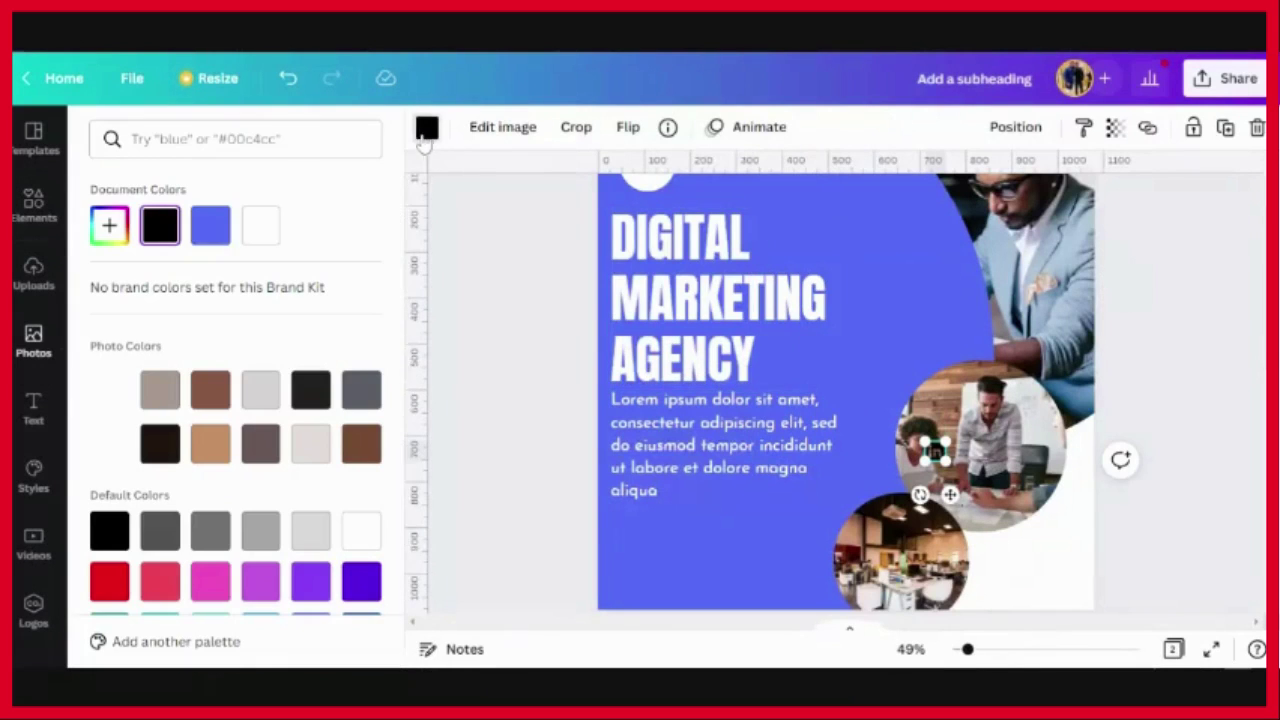
drag(945, 443, 1066, 543)
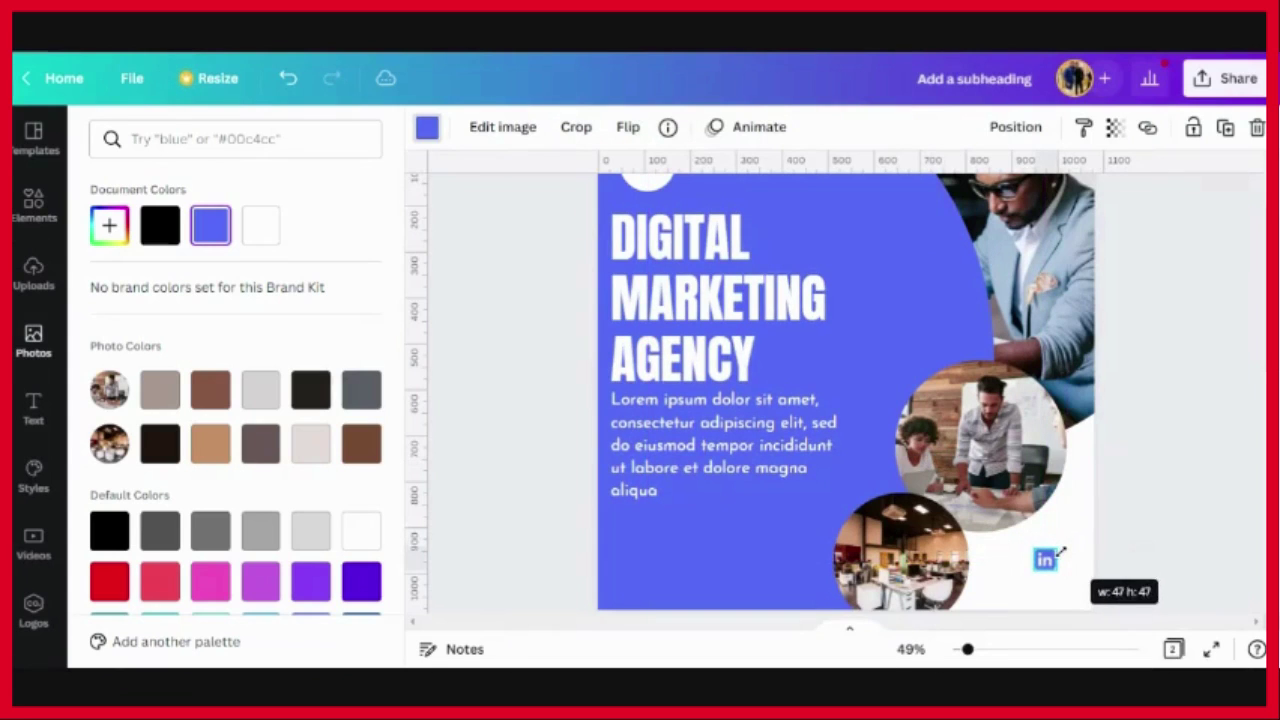
Add the round Facebook icon to the flyer and shrink it to about 44 by 43 px.
click(33, 205)
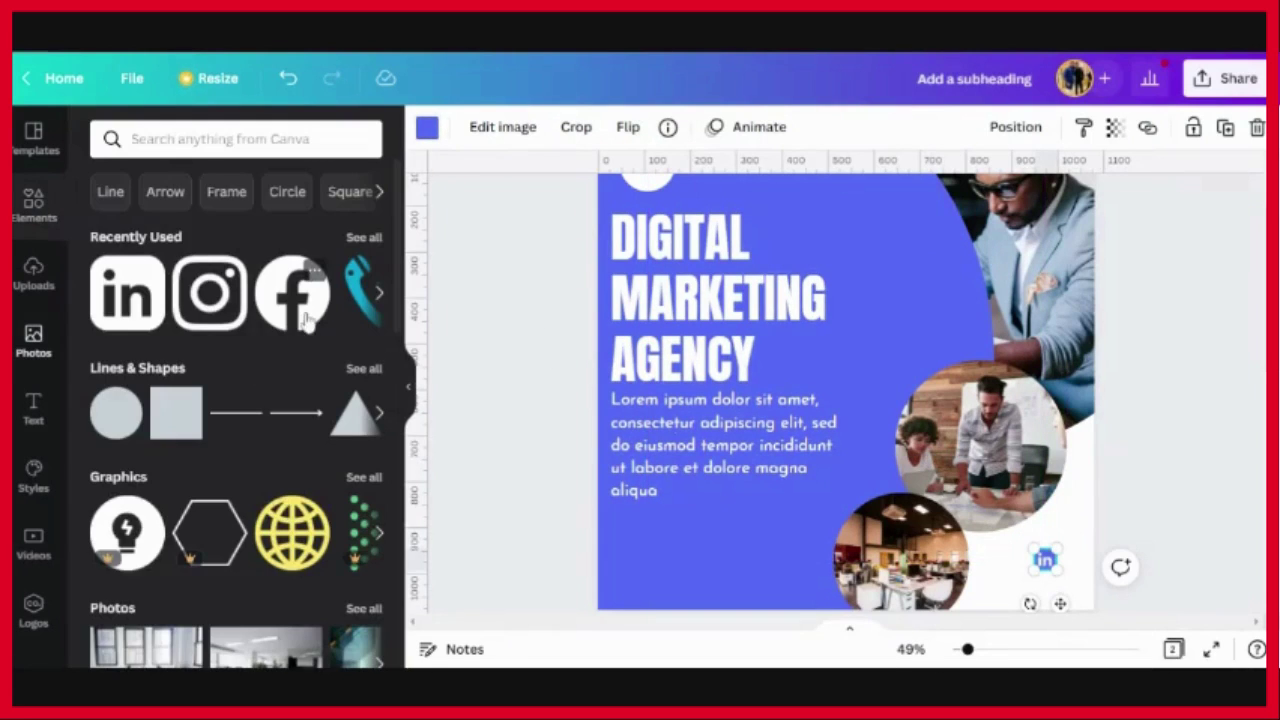
drag(748, 263, 878, 400)
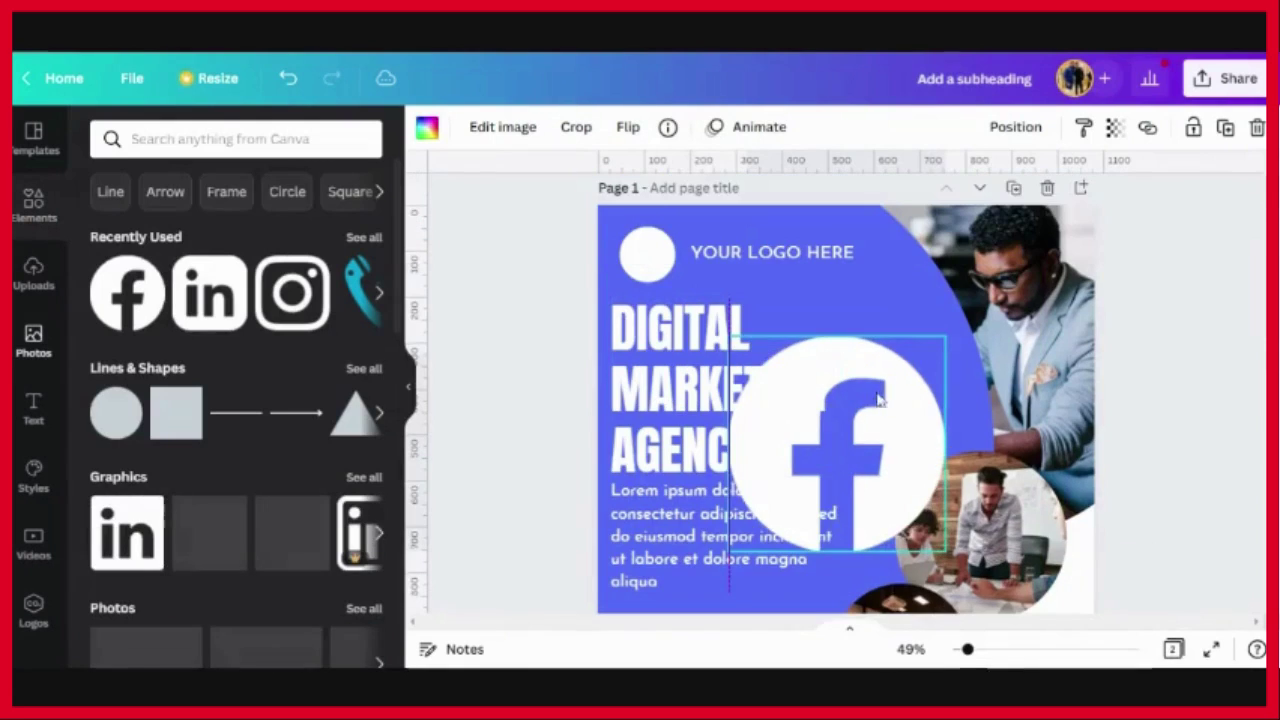
drag(730, 337, 829, 443)
scroll(830, 440, down, 2)
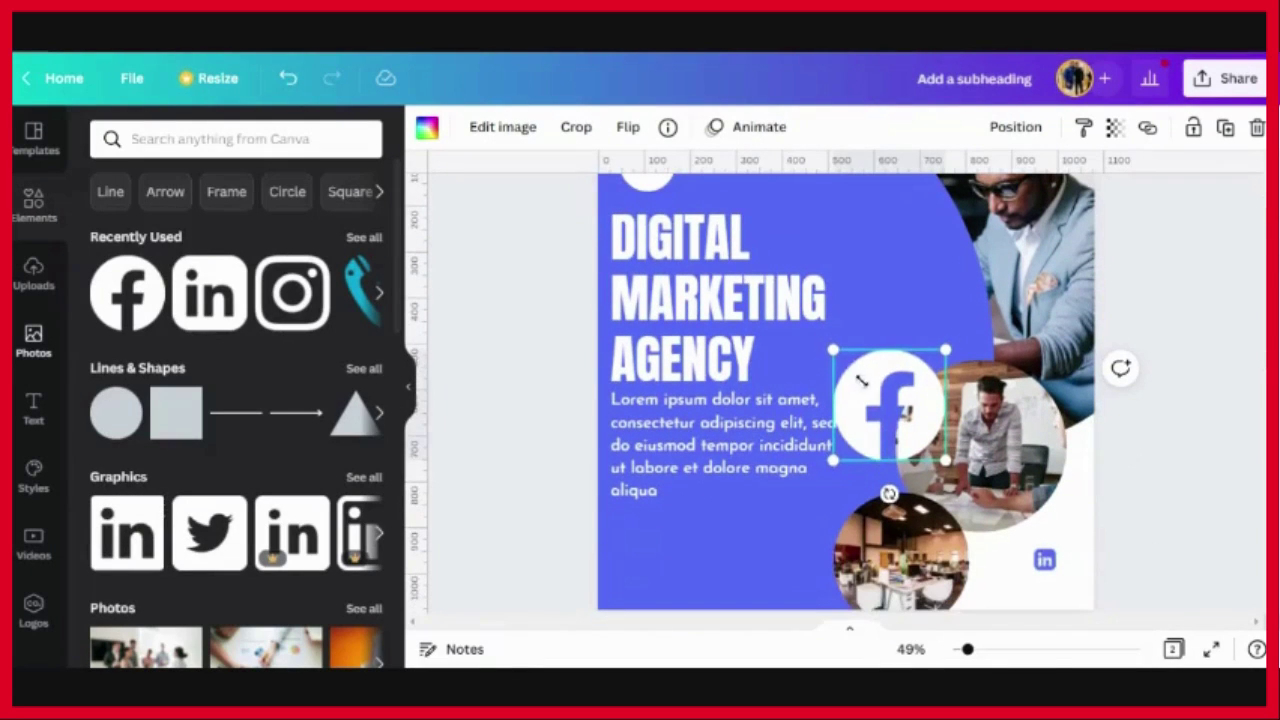
drag(837, 346, 907, 440)
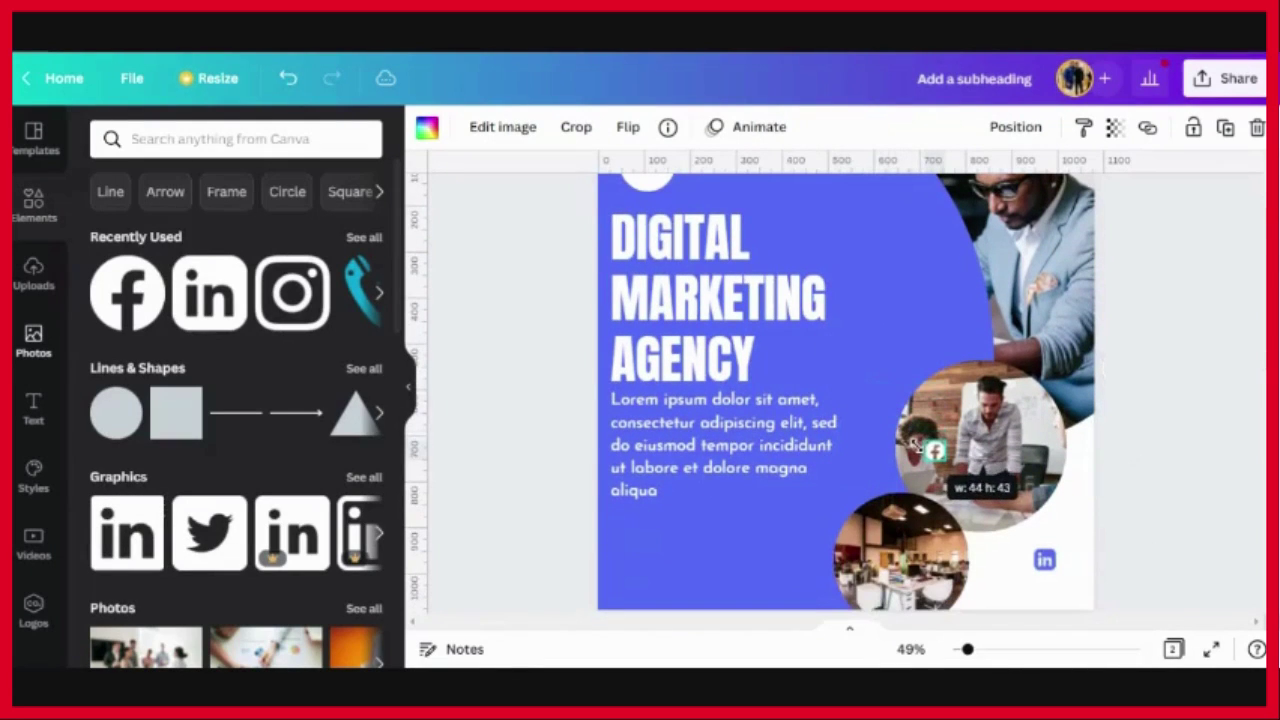
Color the Facebook icon the flyer's blue and line it up with the LinkedIn icon, leaving a gap between them.
click(427, 126)
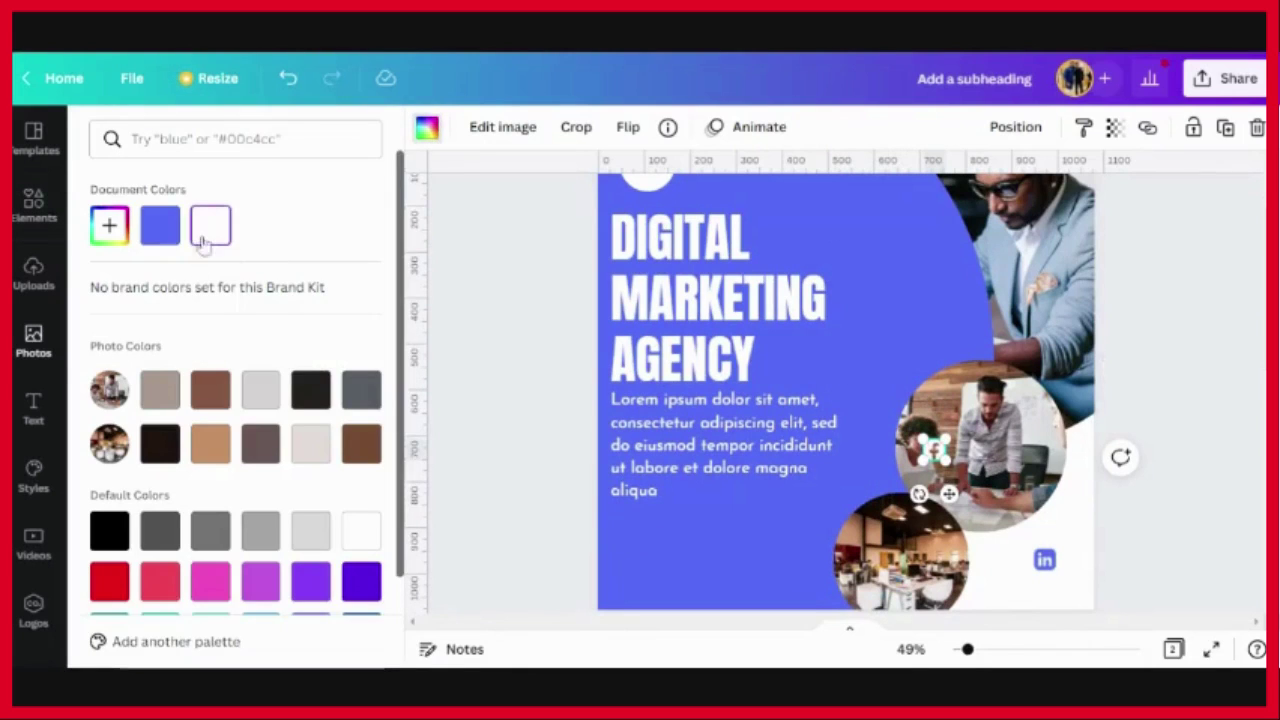
click(160, 225)
drag(948, 493, 1066, 560)
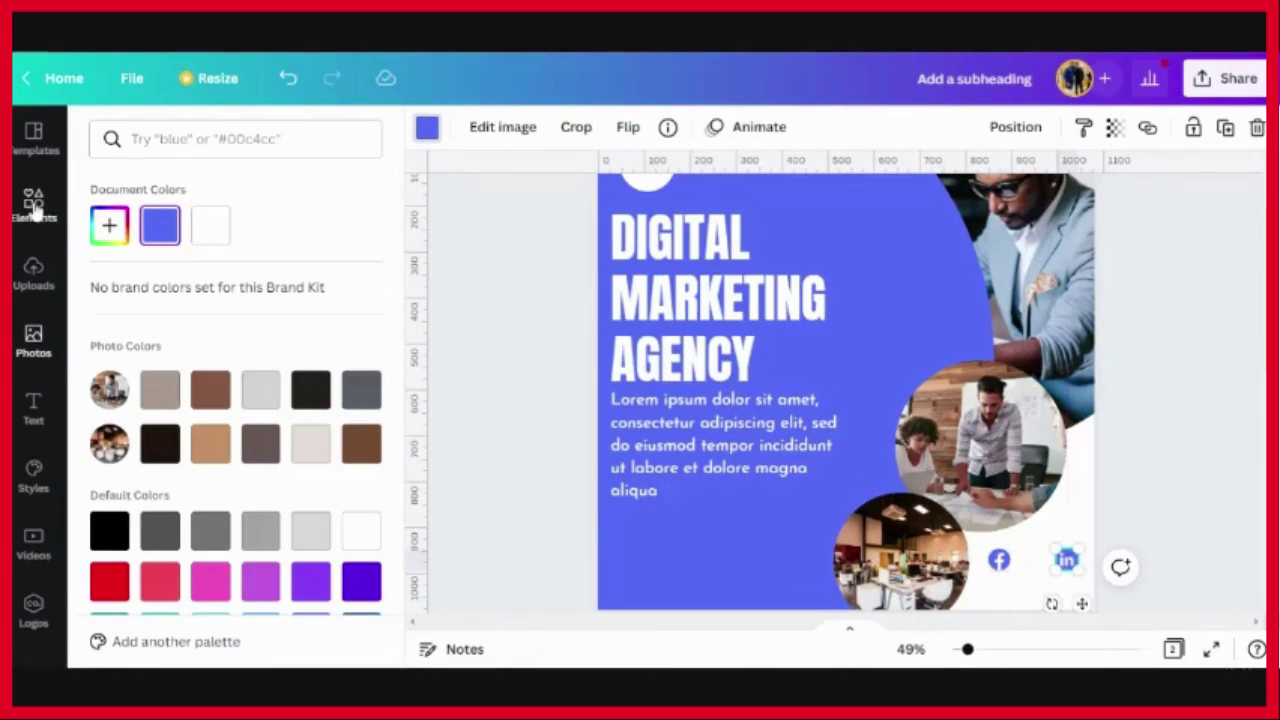
Add the Instagram icon, shrink it to match the other icons, and place it between Facebook and LinkedIn.
click(34, 205)
click(291, 293)
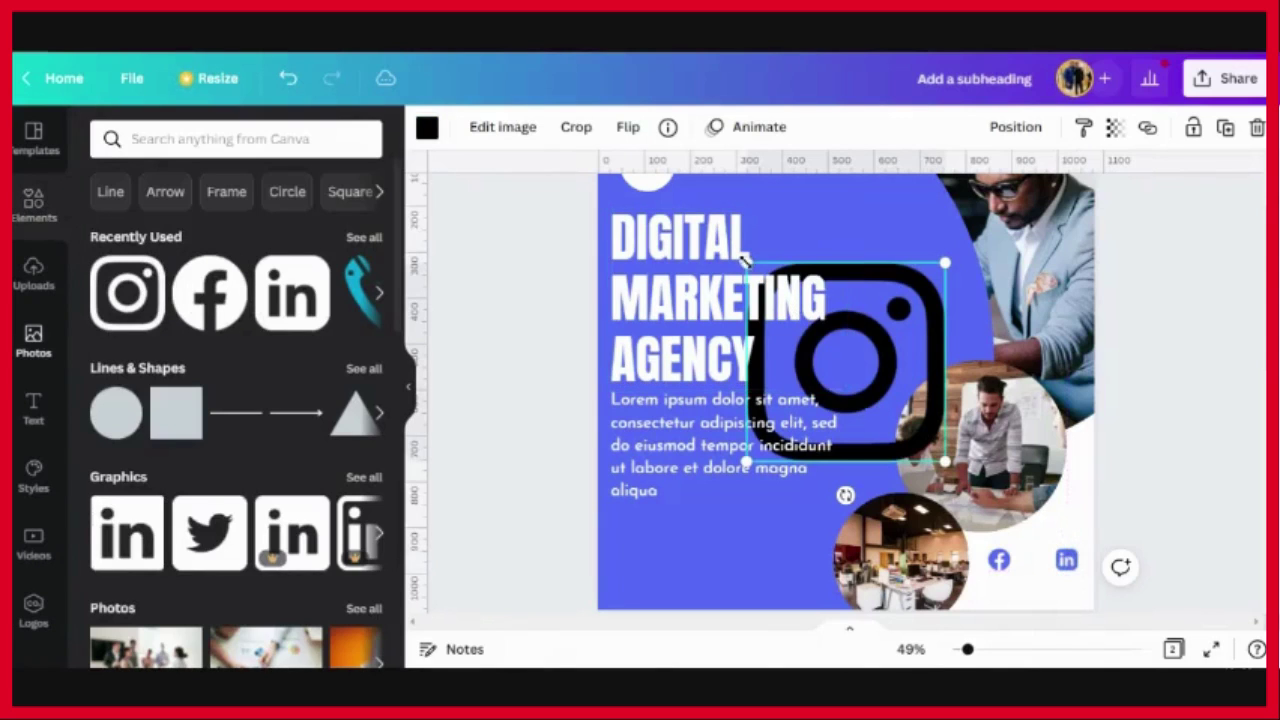
drag(752, 218, 907, 423)
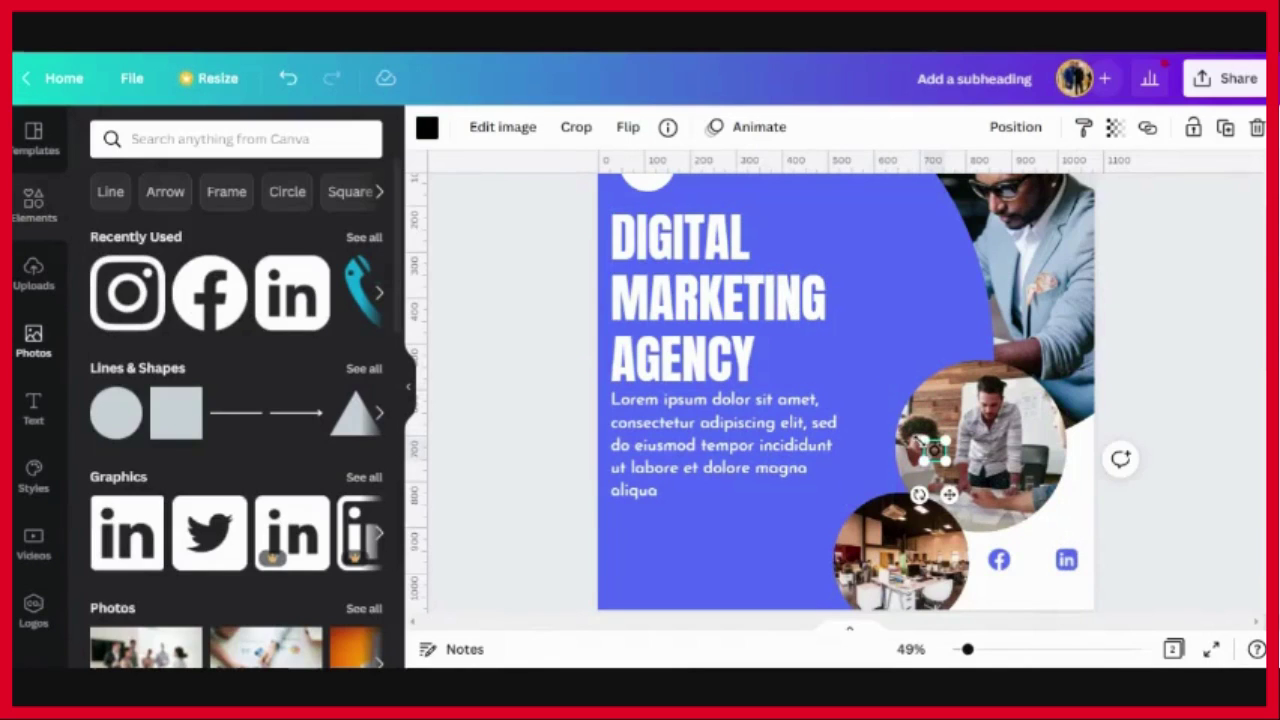
drag(925, 439, 921, 437)
drag(960, 495, 1057, 604)
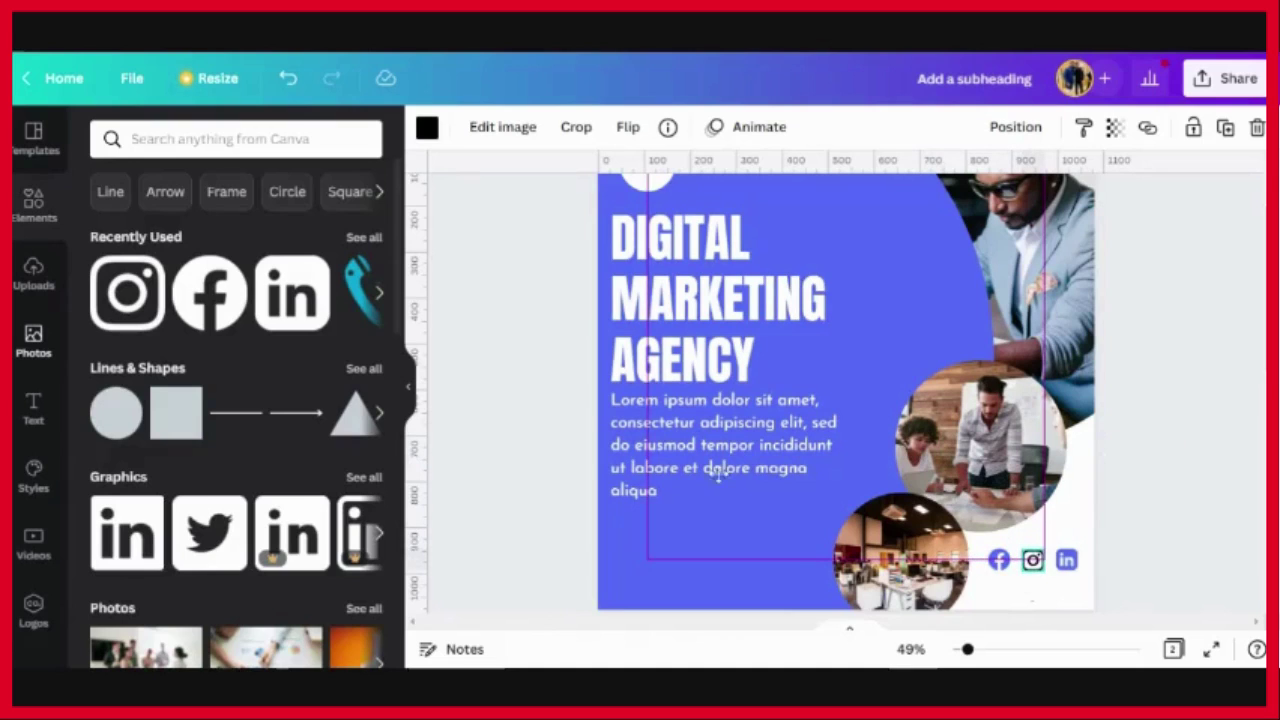
Color the Instagram icon the same blue as the other social icons.
click(427, 127)
click(210, 225)
click(1158, 486)
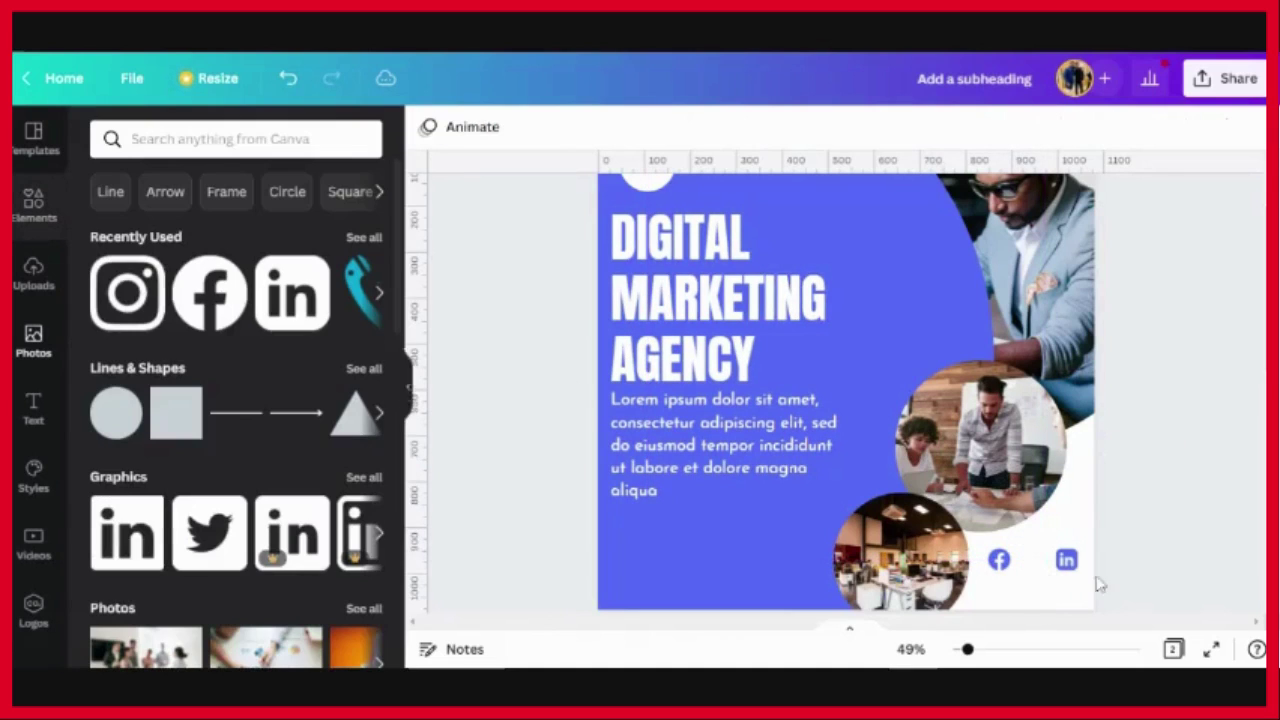
Space the Facebook, Instagram and LinkedIn icons in an even row, enlarge them slightly, and group them.
click(1035, 565)
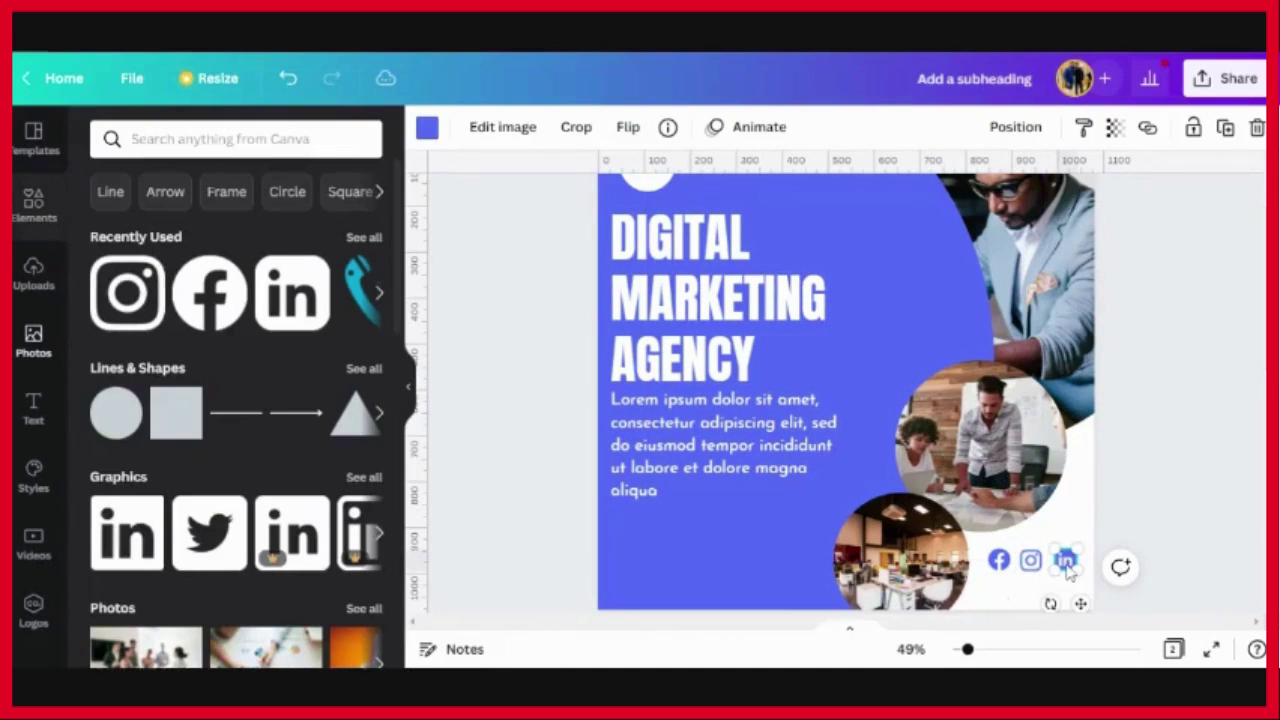
click(1121, 565)
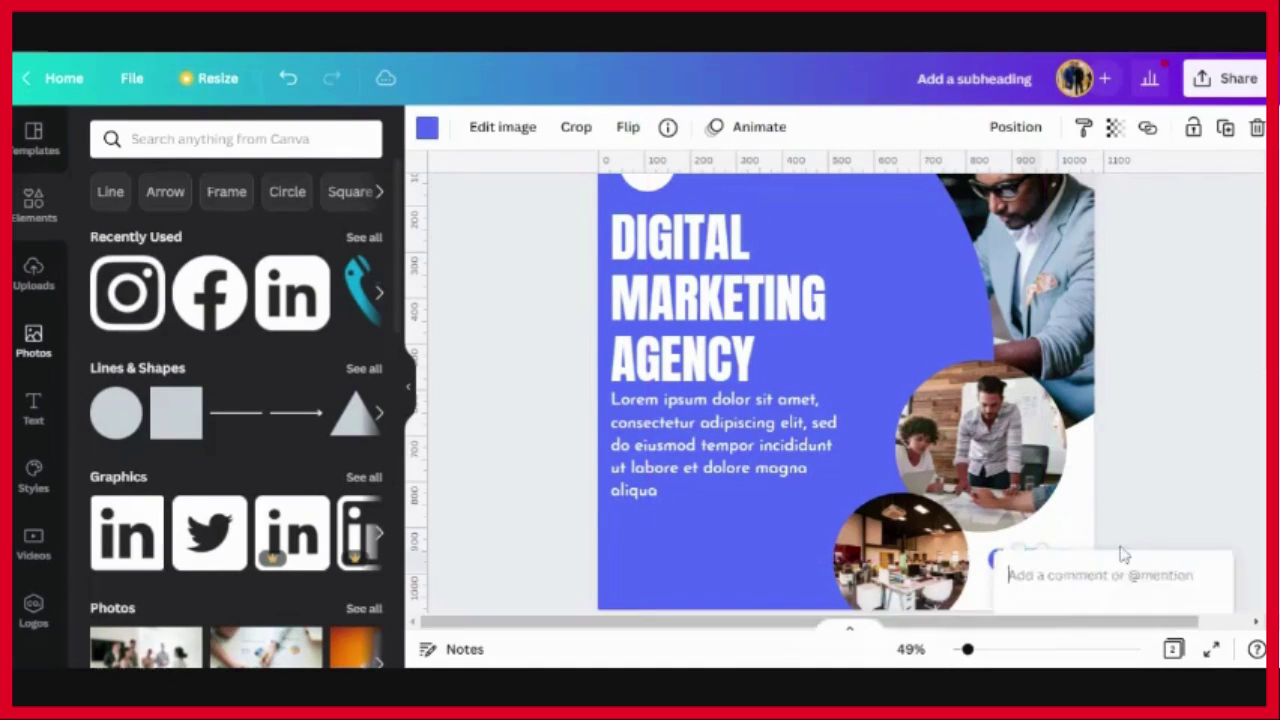
click(1127, 540)
drag(1015, 580, 1088, 582)
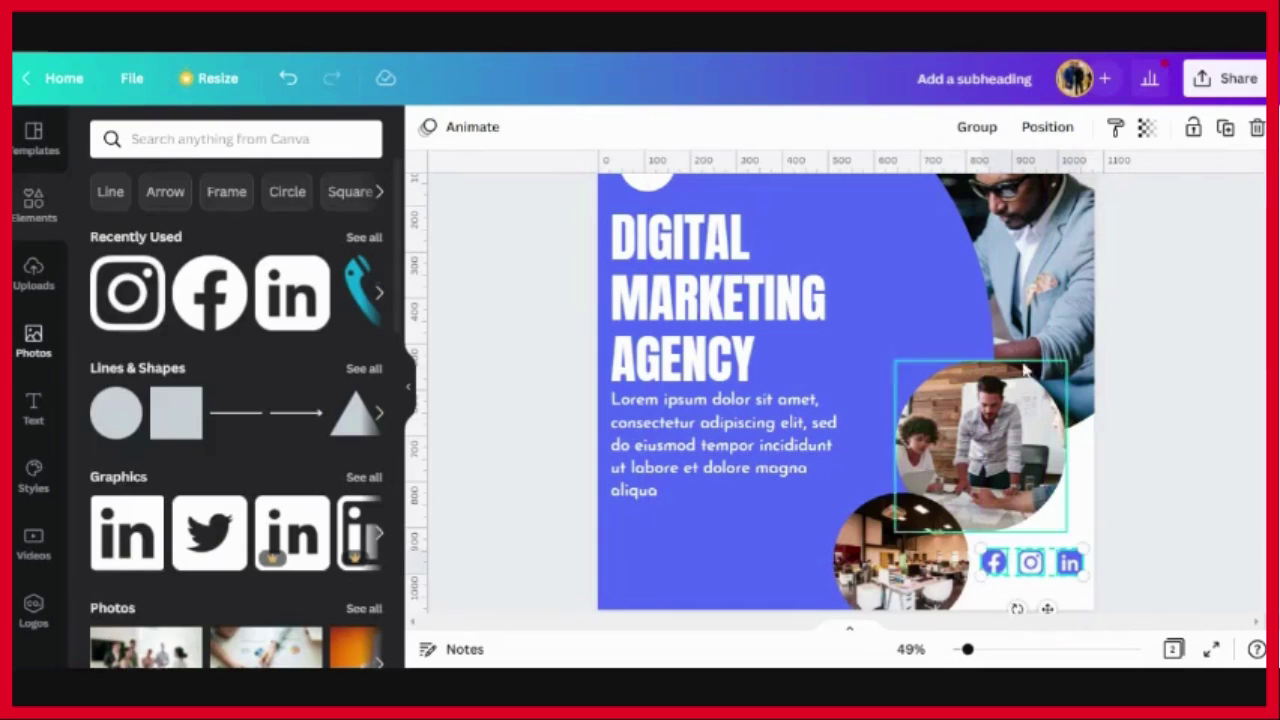
click(967, 128)
click(1036, 572)
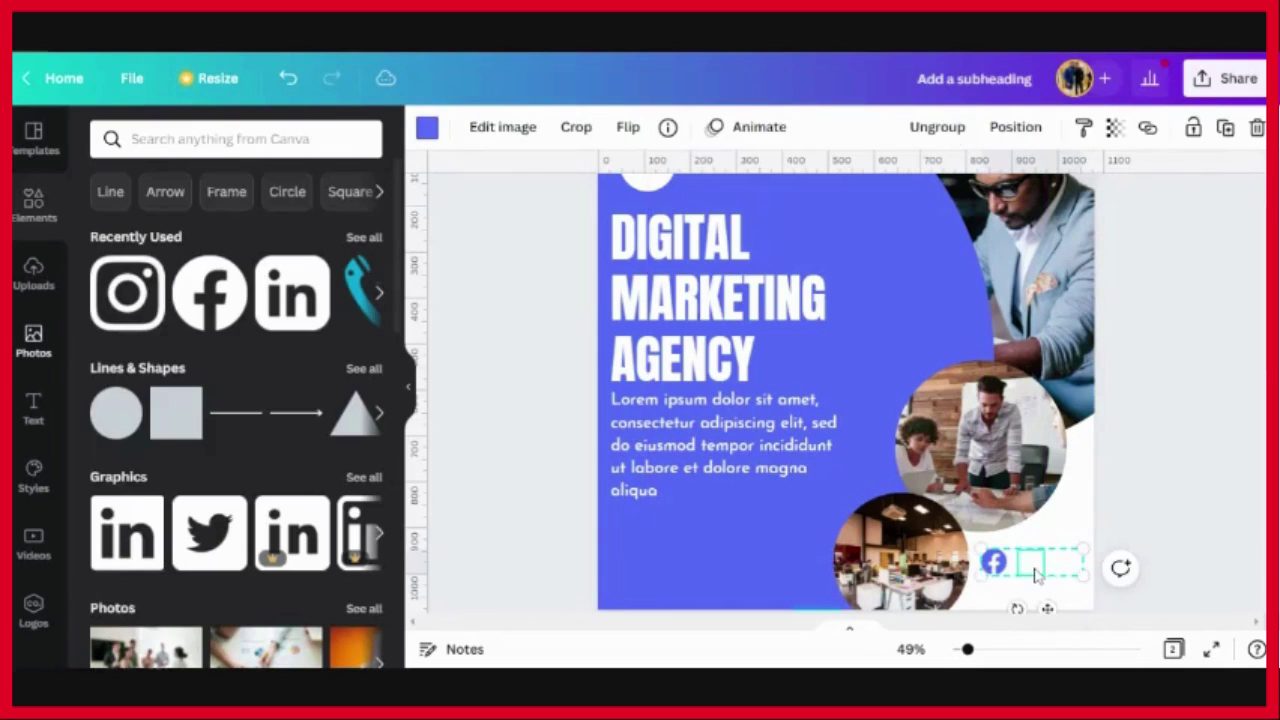
Duplicate the paragraph text, reword the copy "CALL ME NOW", and place it below the paragraph.
click(690, 447)
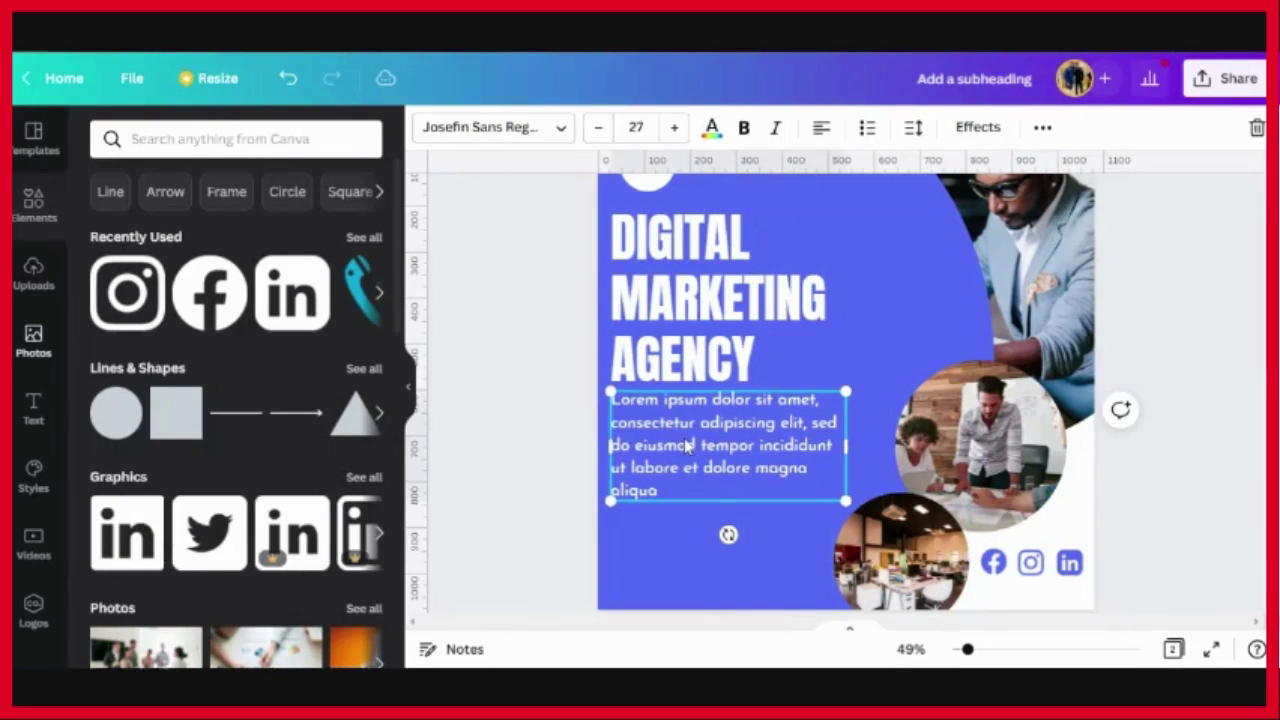
drag(688, 447, 722, 454)
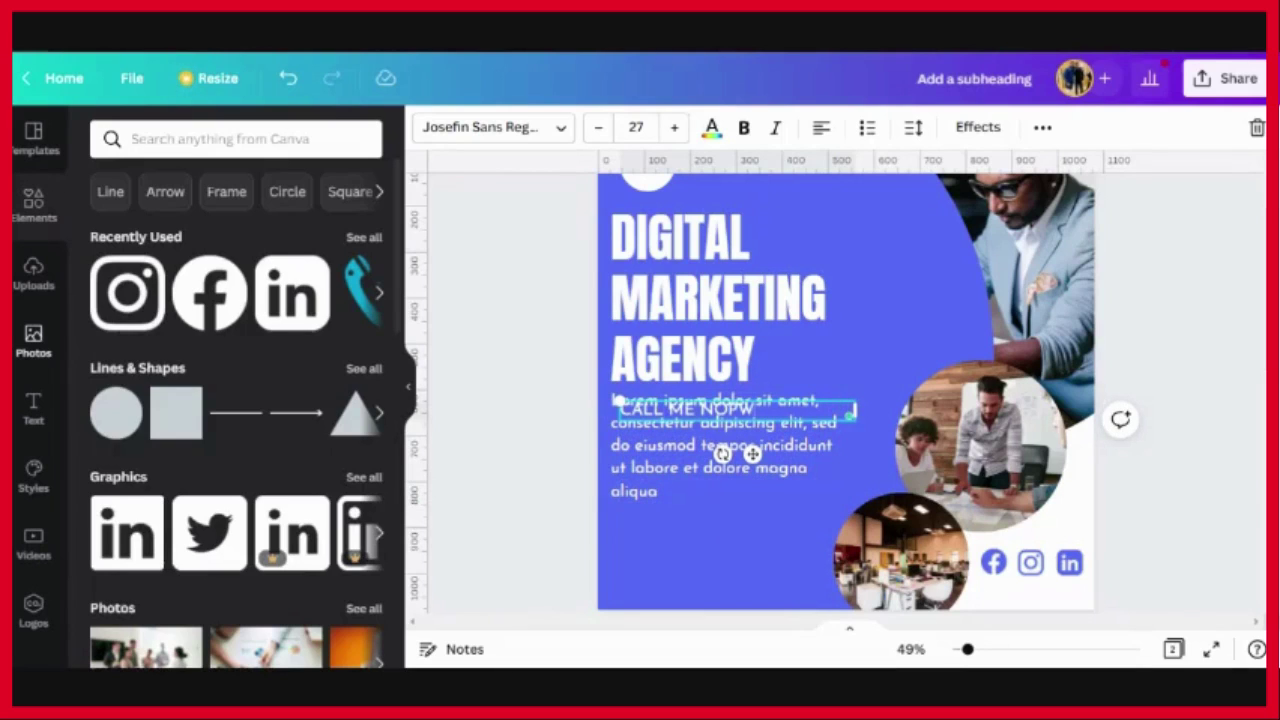
drag(752, 454, 762, 580)
click(534, 506)
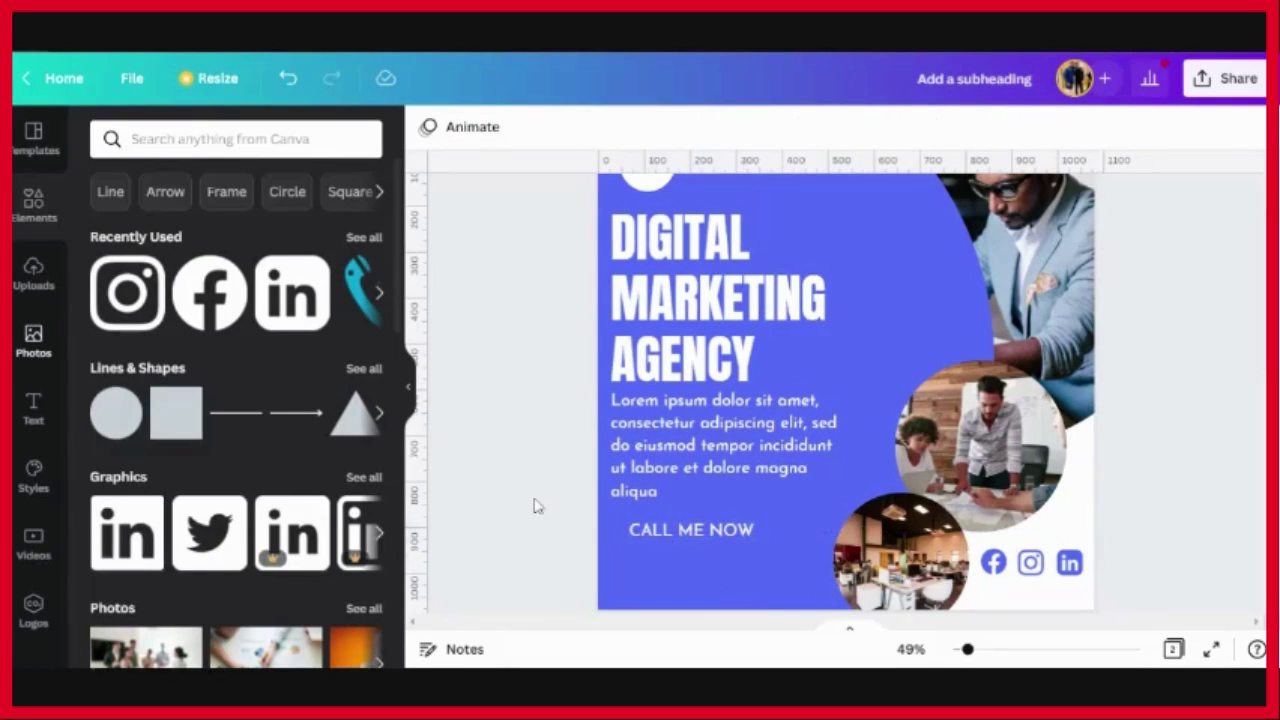
Duplicate the CALL ME NOW text and replace the copy's wording with the contact phone number.
click(688, 534)
drag(688, 534, 696, 544)
text(+91 12345 67890)
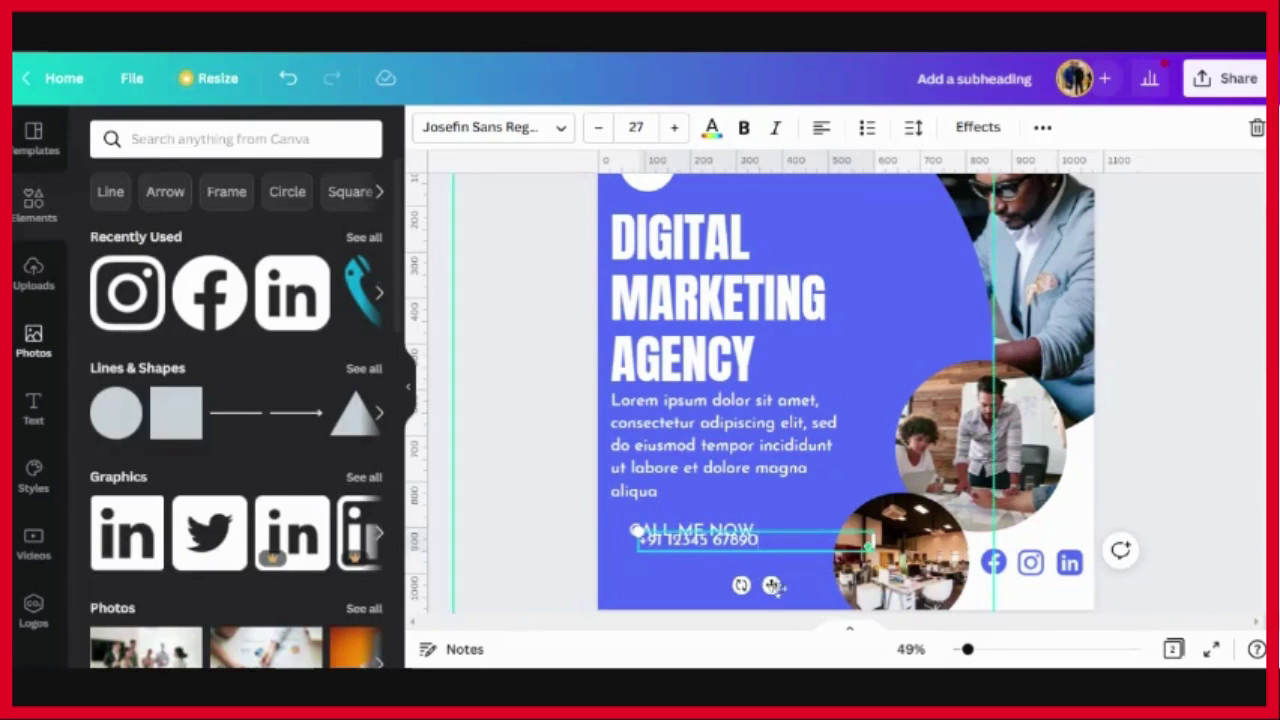
Place the phone number near the flyer's bottom edge, enlarge it, and move CALL ME NOW down to sit just above it.
drag(771, 585, 771, 628)
drag(708, 562, 762, 572)
click(718, 590)
click(807, 568)
key(Escape)
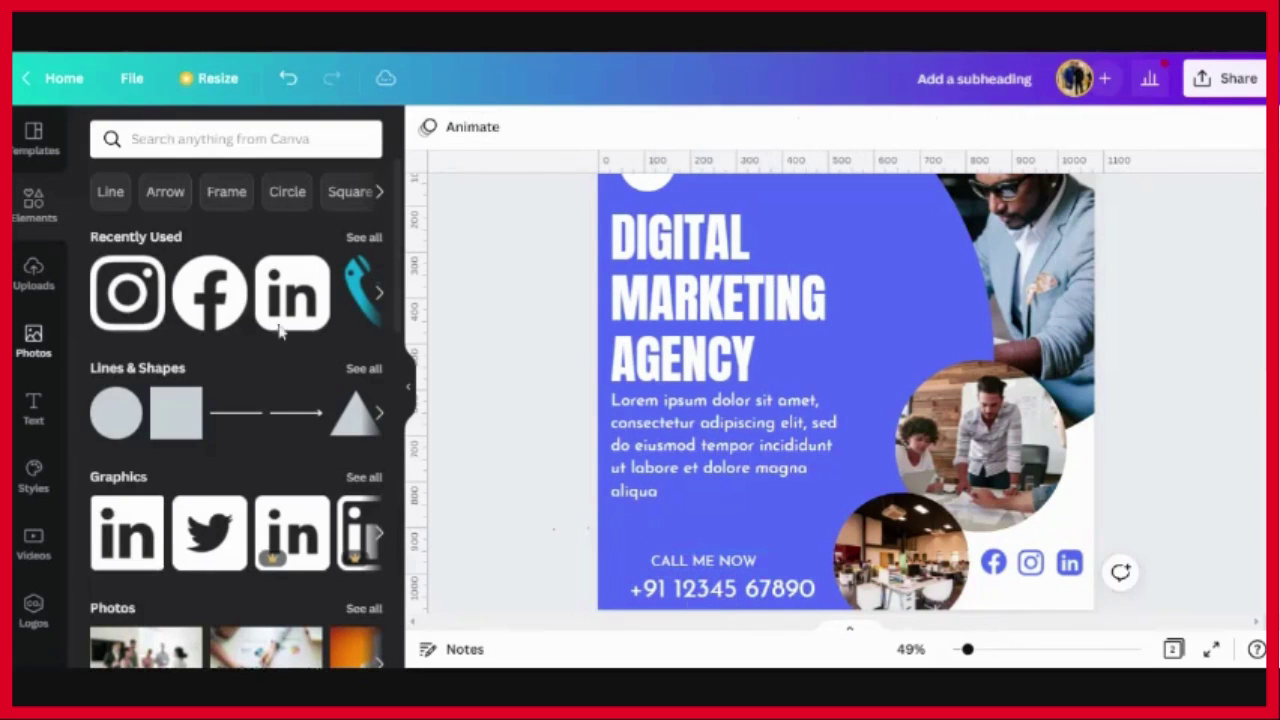
Add the recently used telephone icon, color it white, and place it just before the phone number.
click(355, 300)
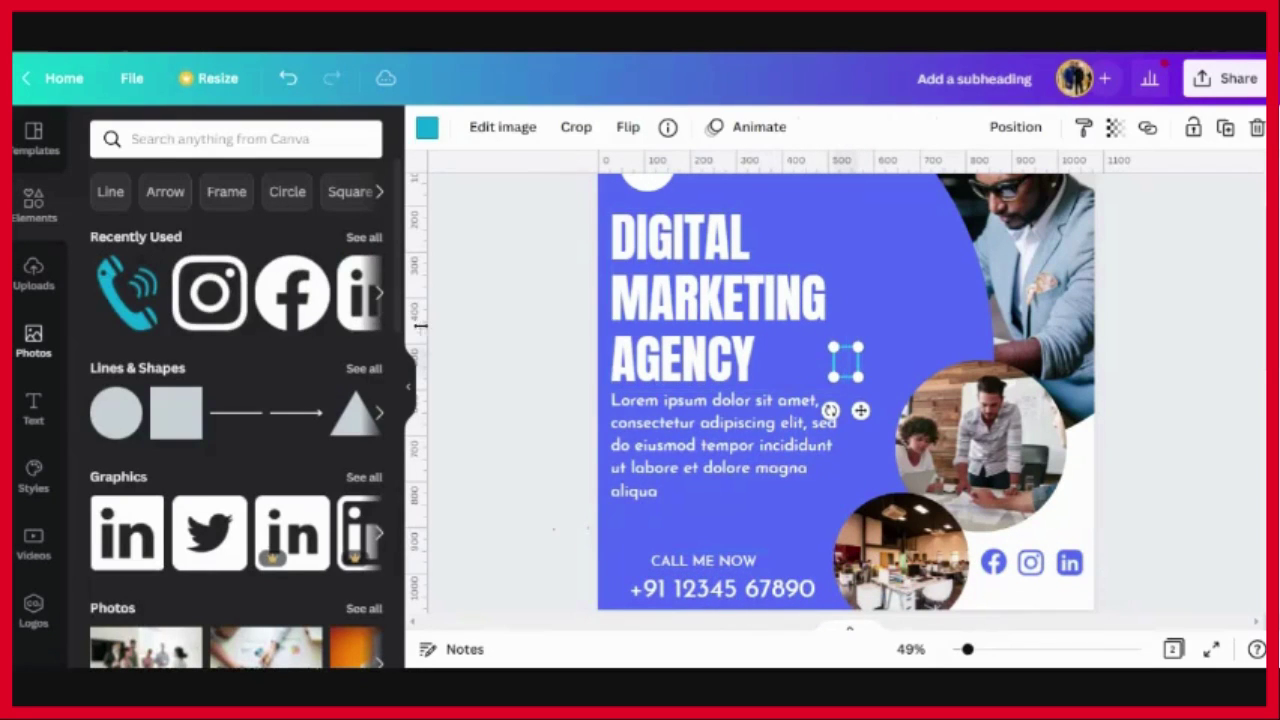
click(427, 127)
click(260, 226)
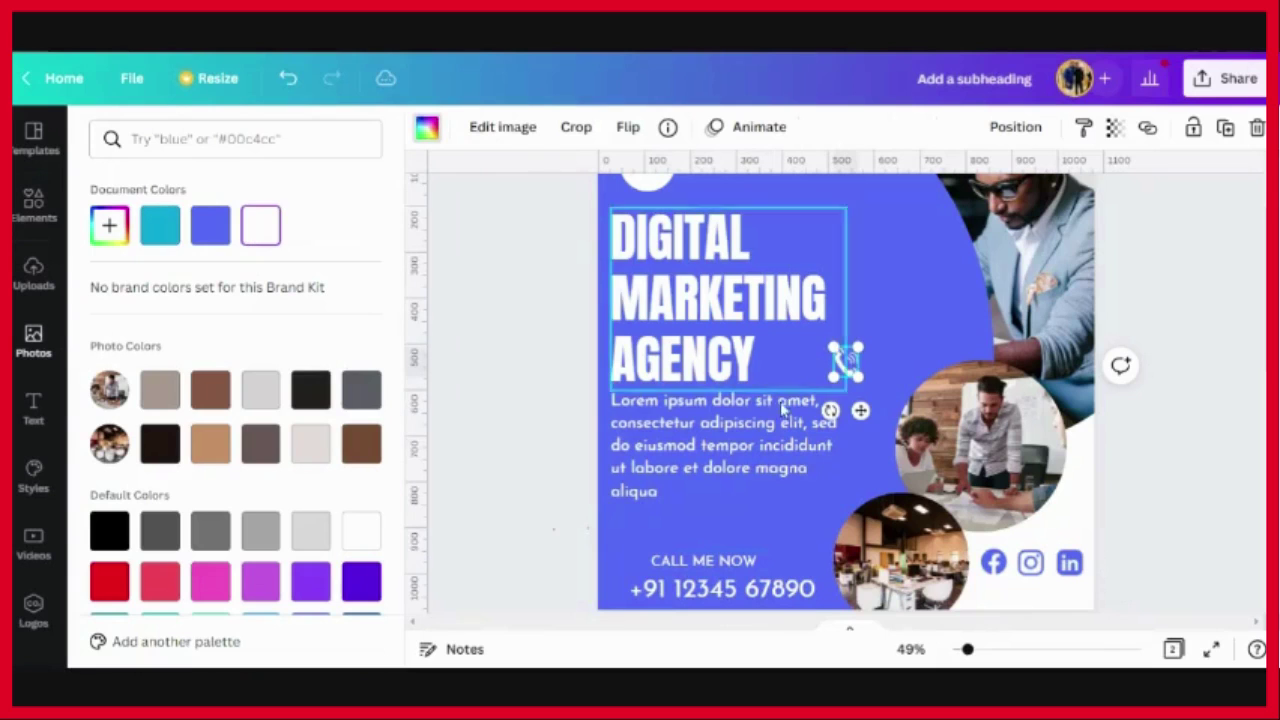
drag(845, 362, 695, 530)
click(740, 590)
Duplicate CALL ME NOW above itself, reword the copy "JOIN US", and apply the Background text effect.
click(703, 560)
text(Join)
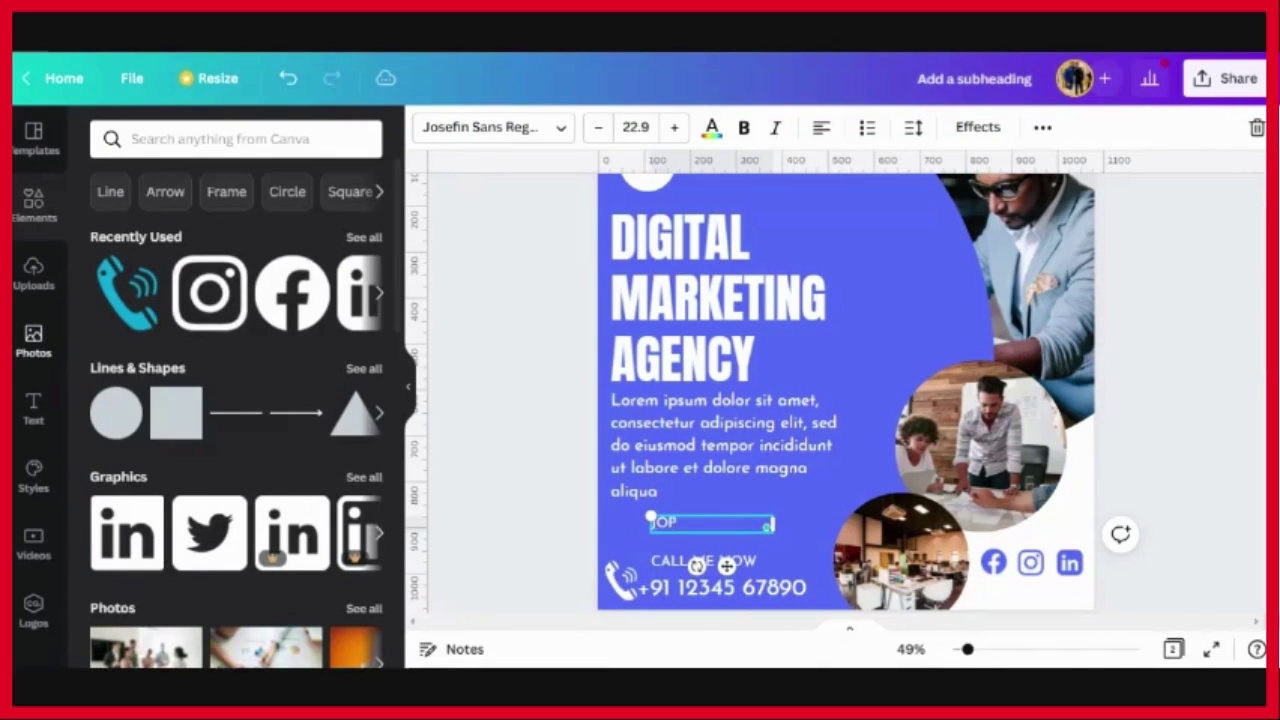
click(960, 128)
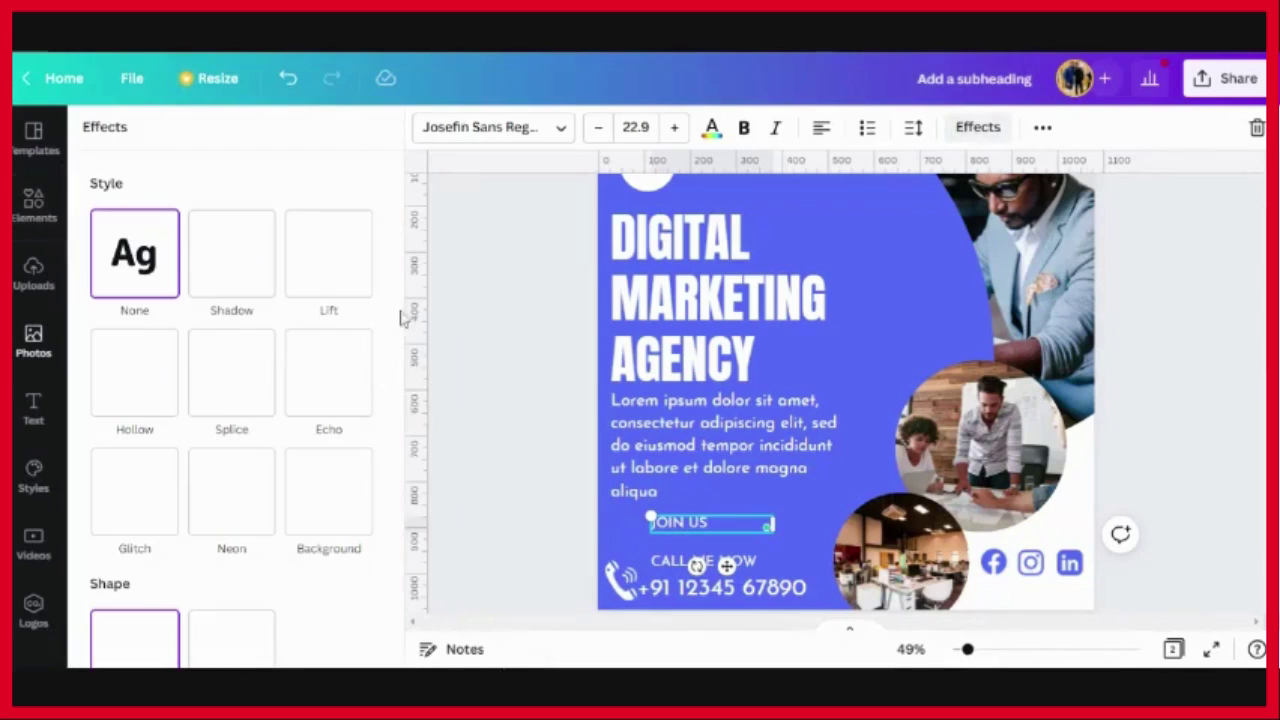
click(330, 490)
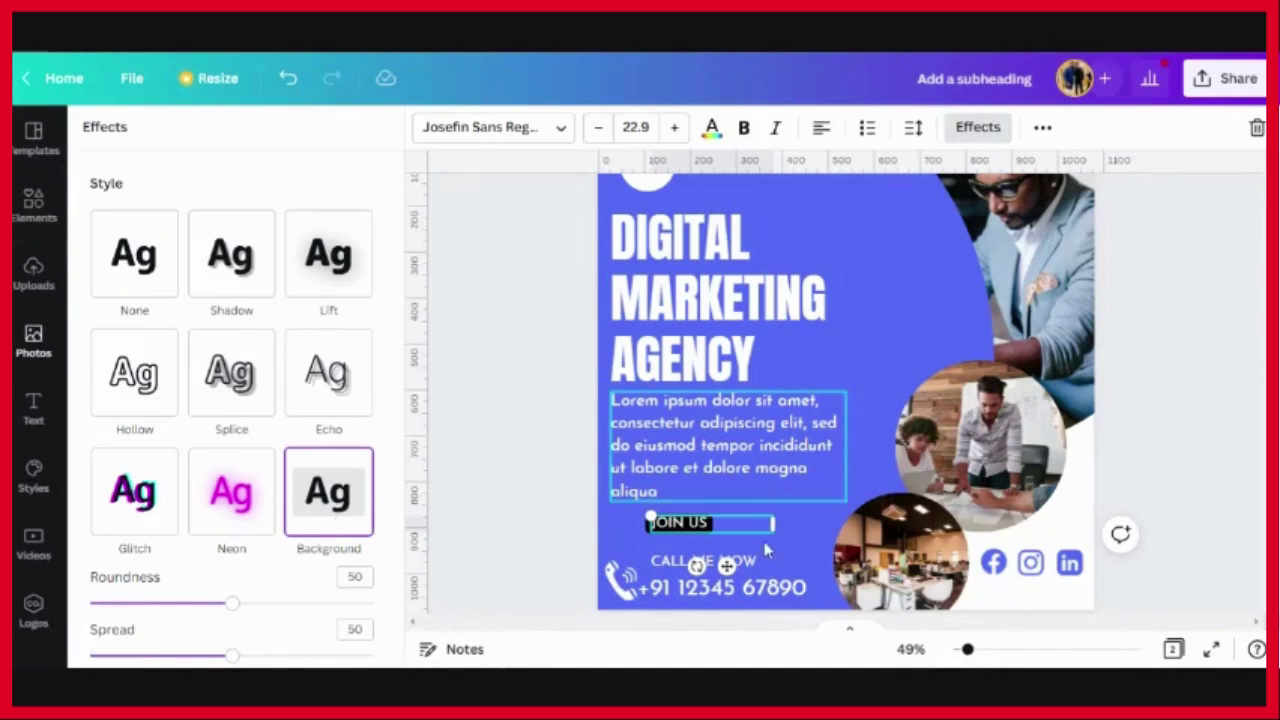
Enlarge the JOIN US label and adjust its position between the paragraph and CALL ME NOW.
click(674, 127)
click(674, 127)
click(560, 462)
click(689, 525)
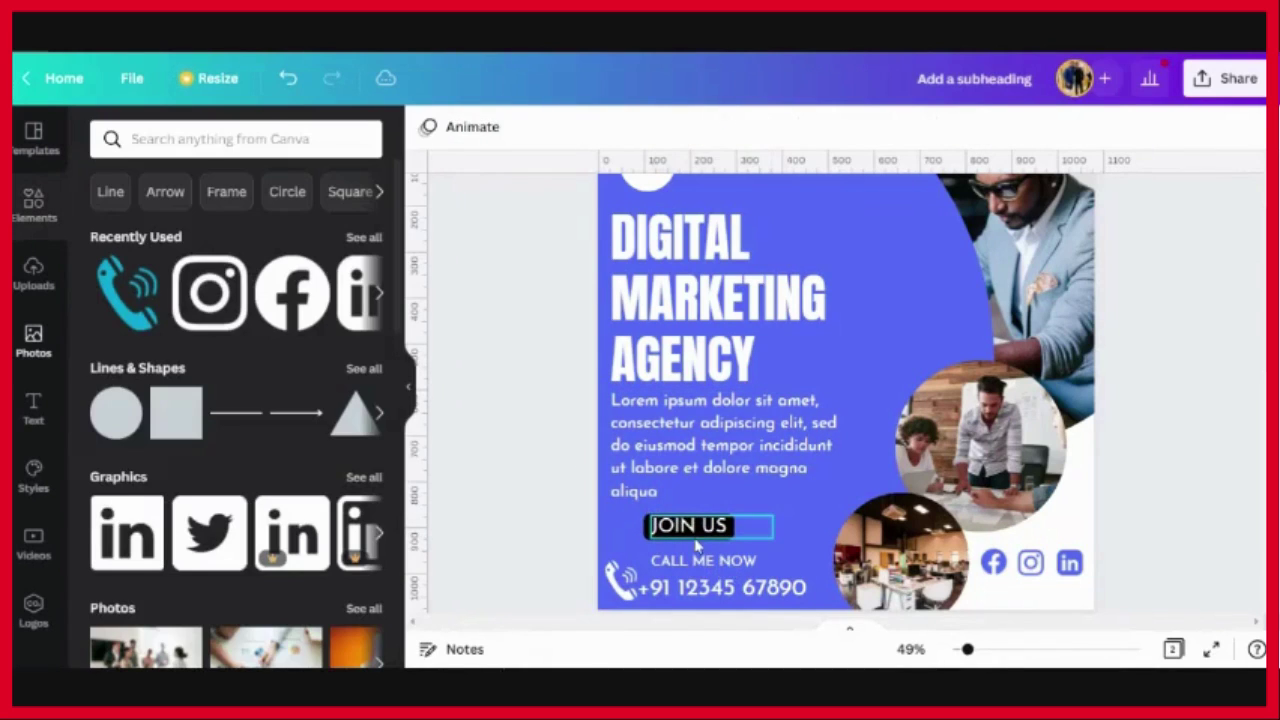
key(Escape)
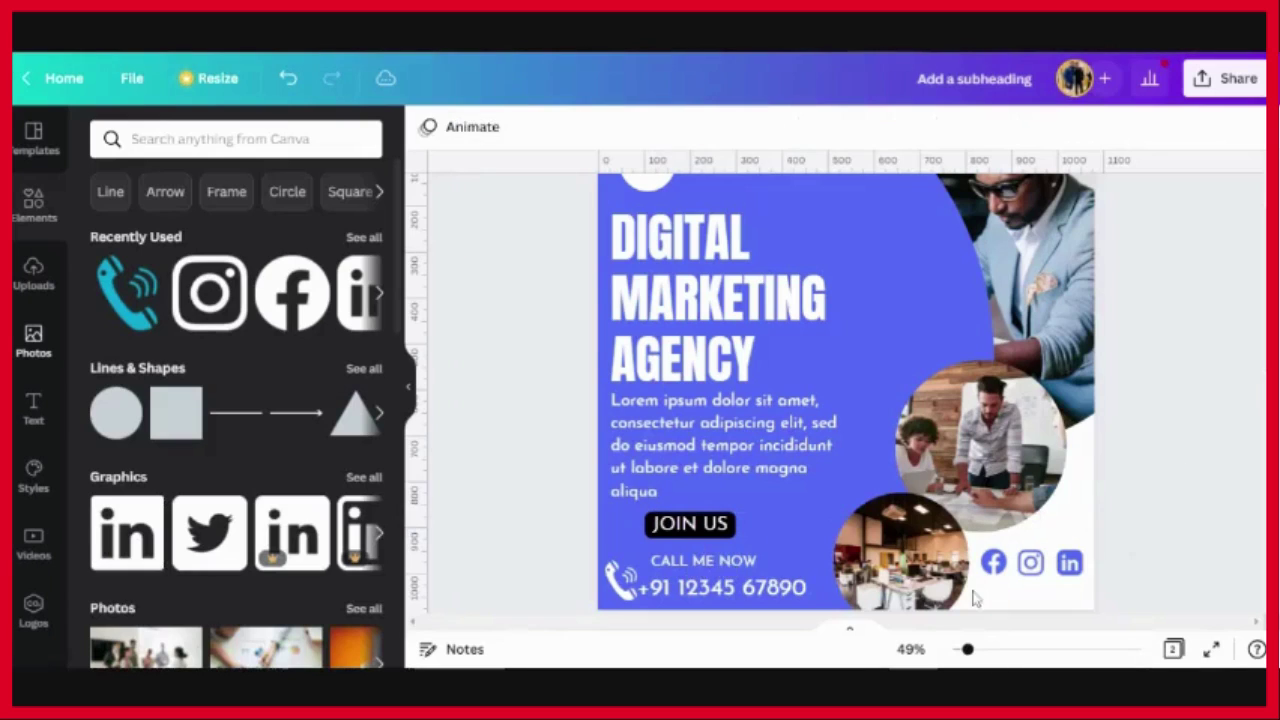
Duplicate CALL ME NOW, color the copy the document's blue, and move it below the social media icons.
click(703, 560)
click(711, 127)
click(160, 225)
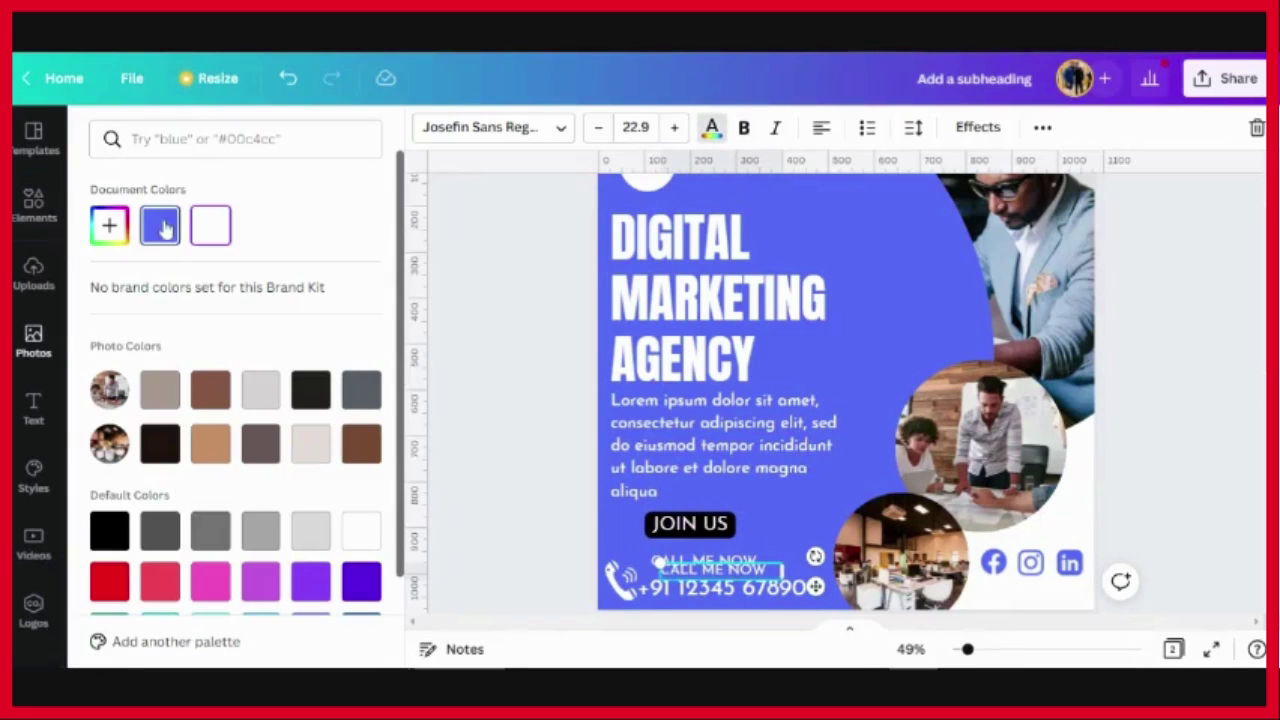
drag(815, 587, 1083, 607)
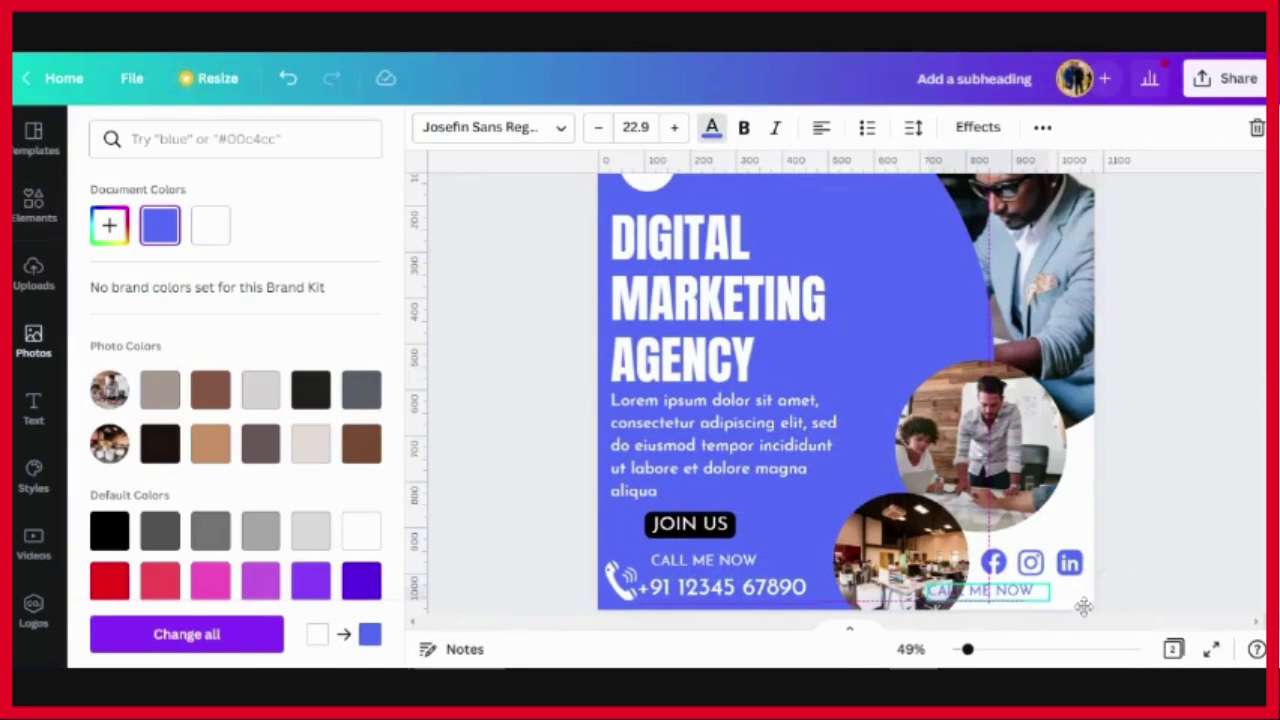
double_click(1012, 592)
key(BackSpace)
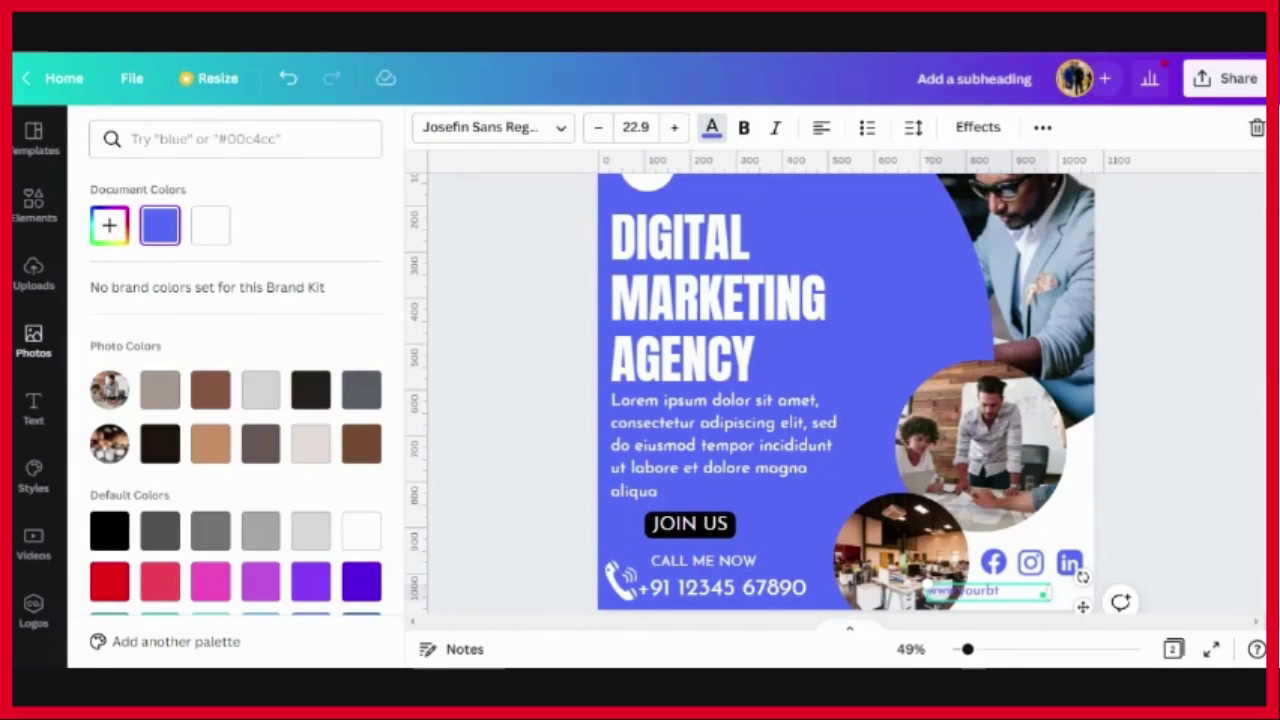
text(www.yourbrand.com)
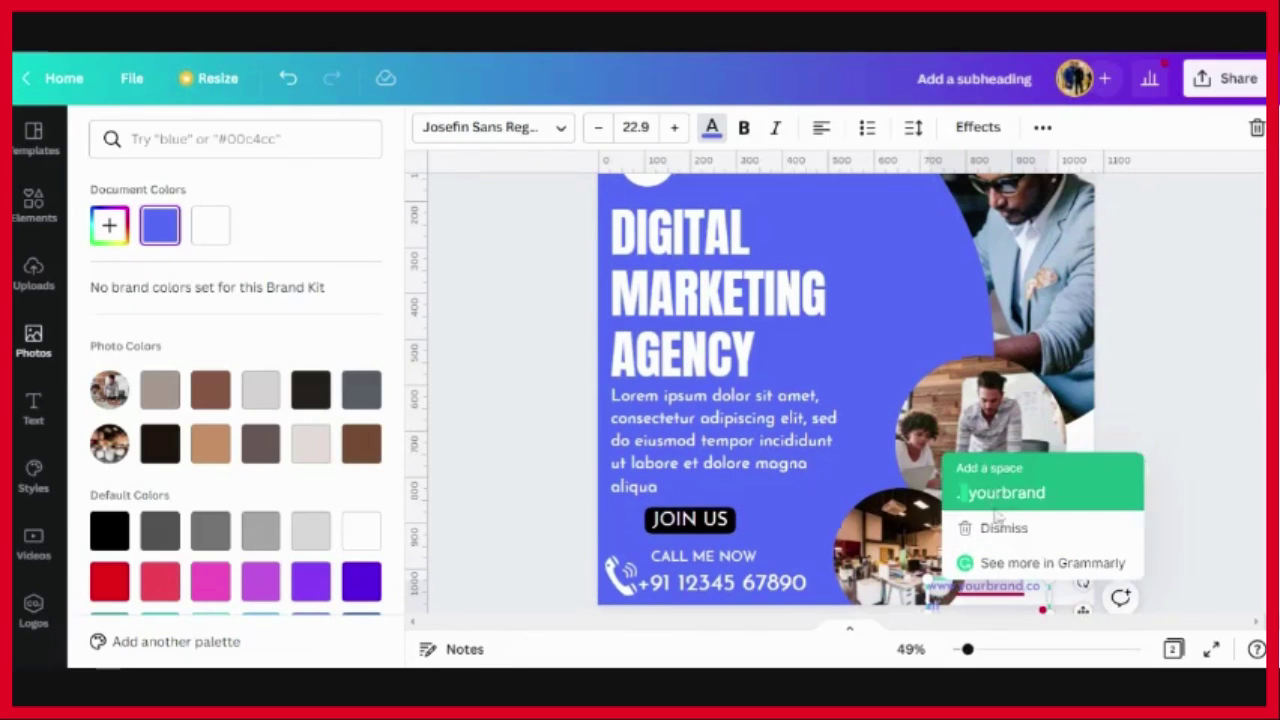
click(1163, 497)
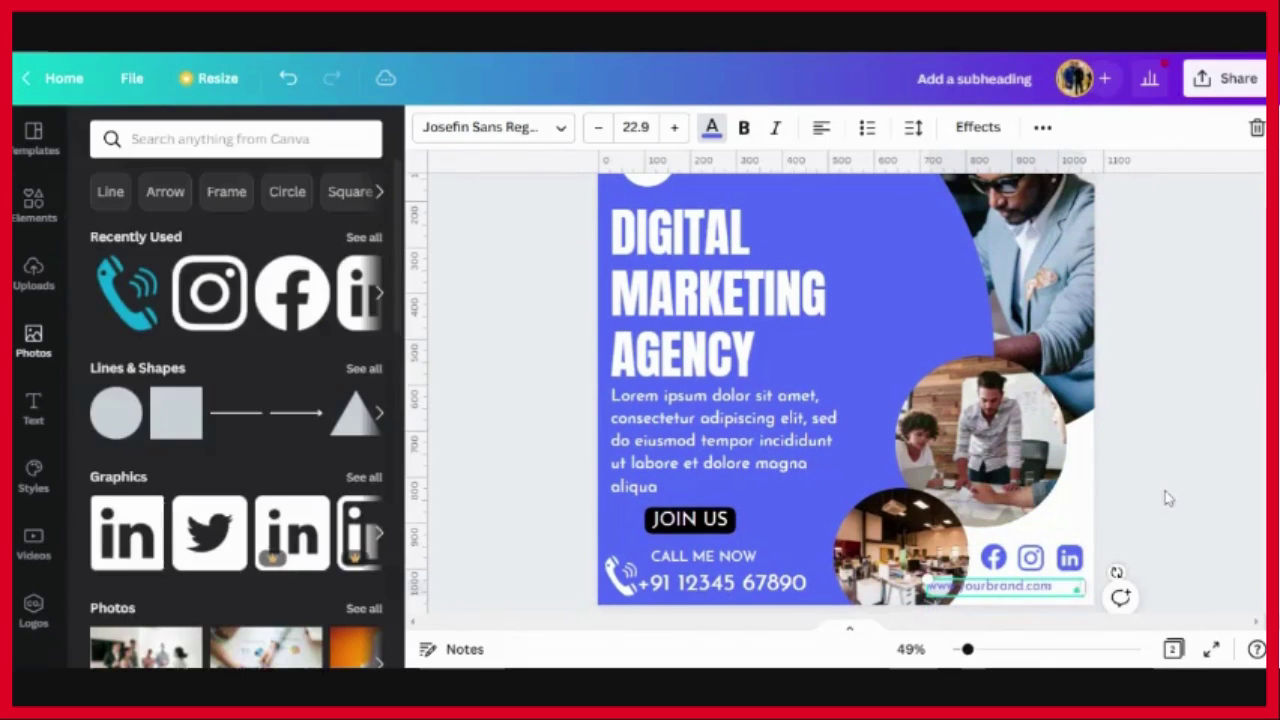
drag(1016, 590, 1050, 586)
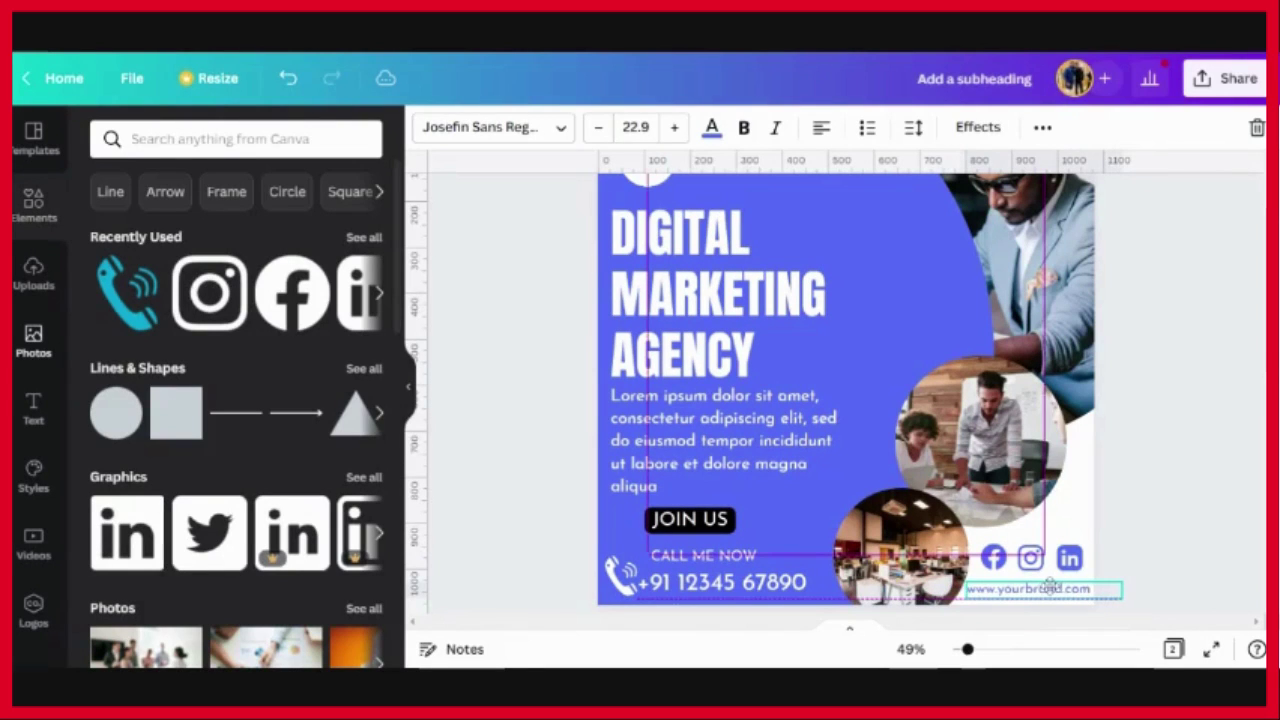
click(1142, 492)
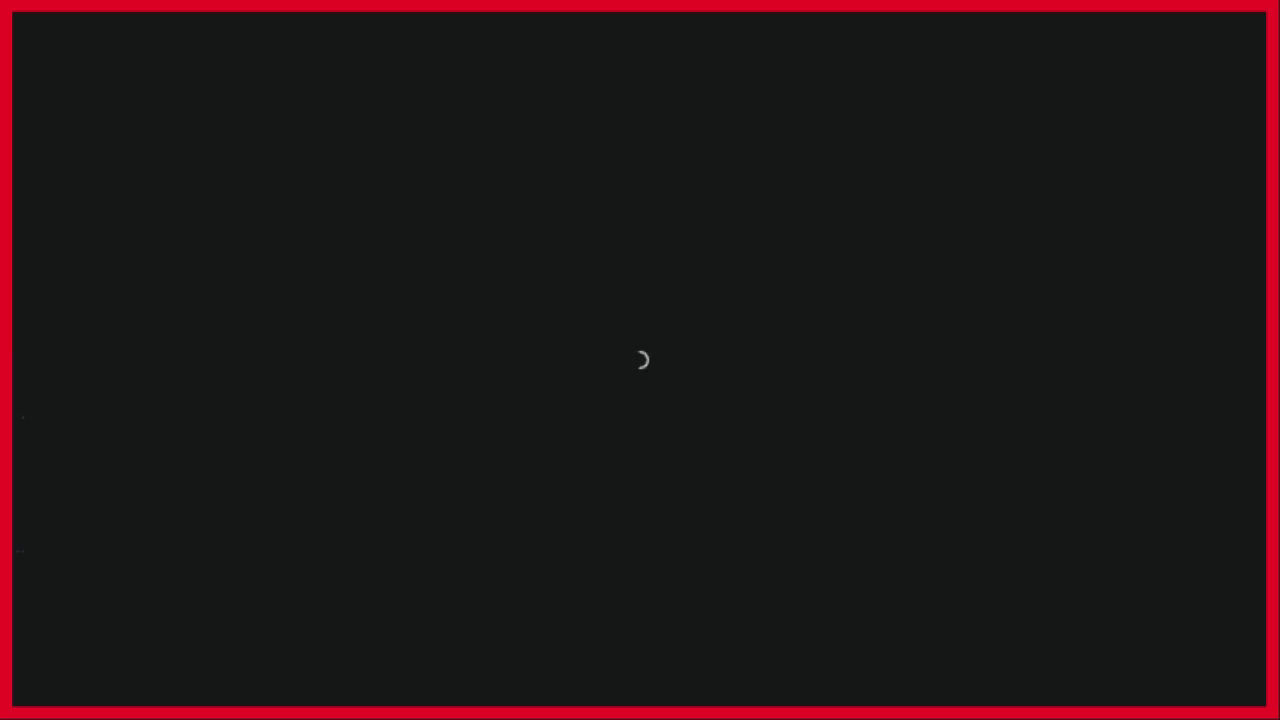